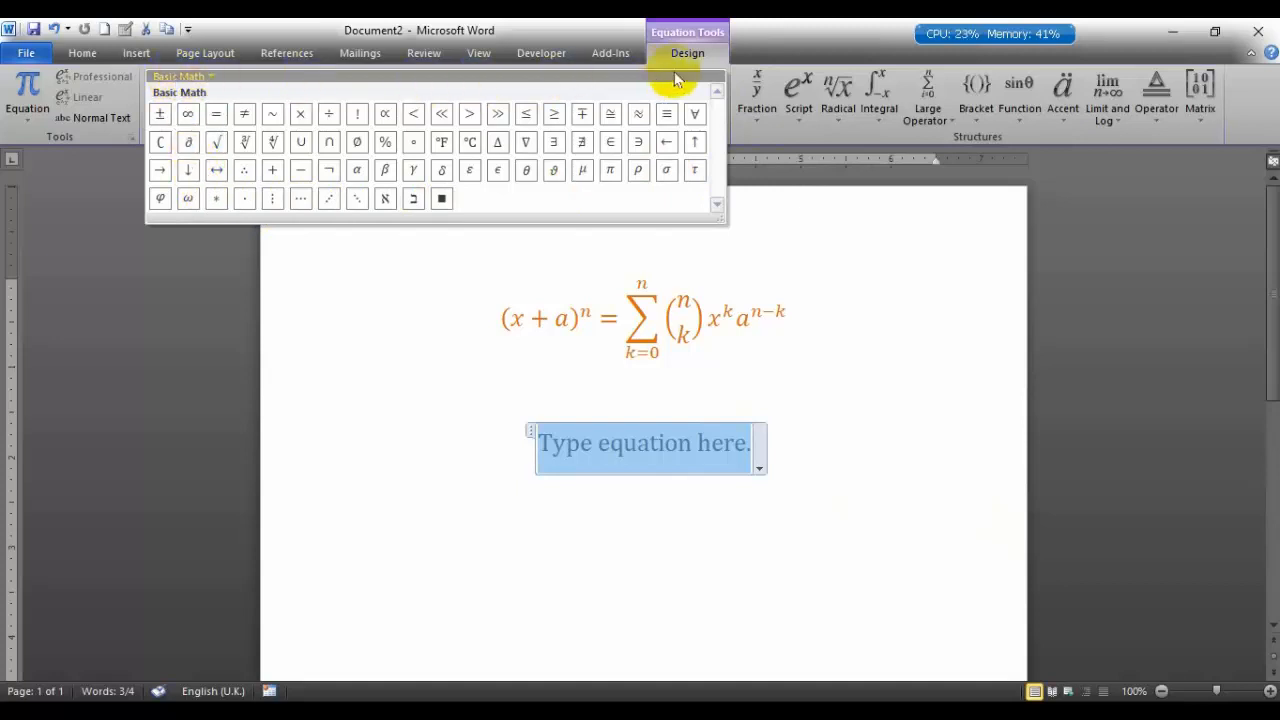
Browse the Operators, Negated Relations and Scripts equation symbol sets, and return to the Basic Math set.
click(212, 77)
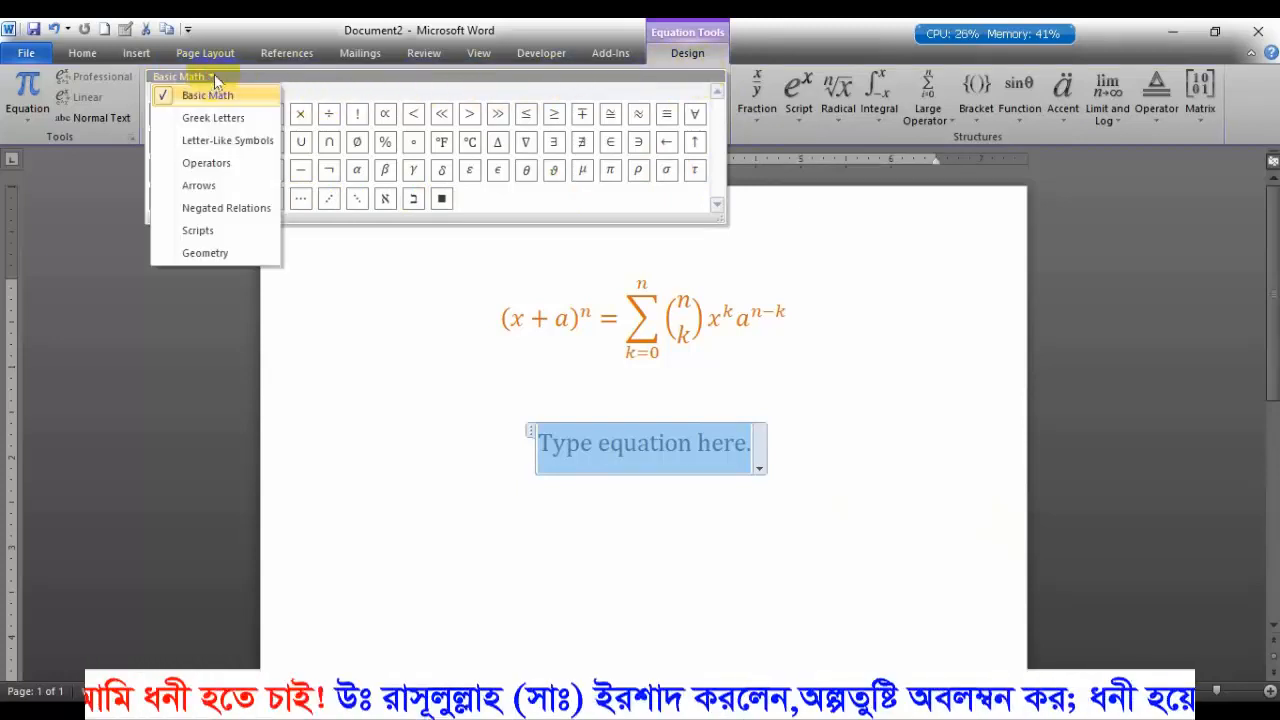
click(206, 163)
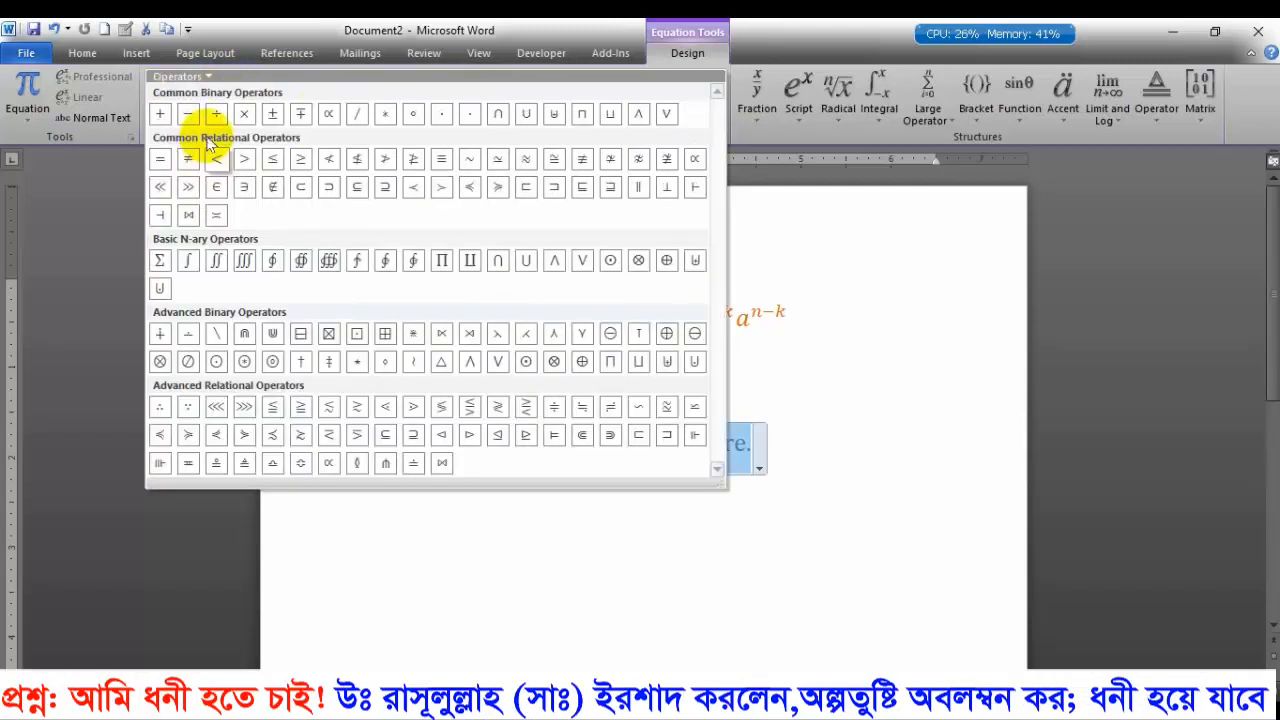
click(178, 77)
click(200, 208)
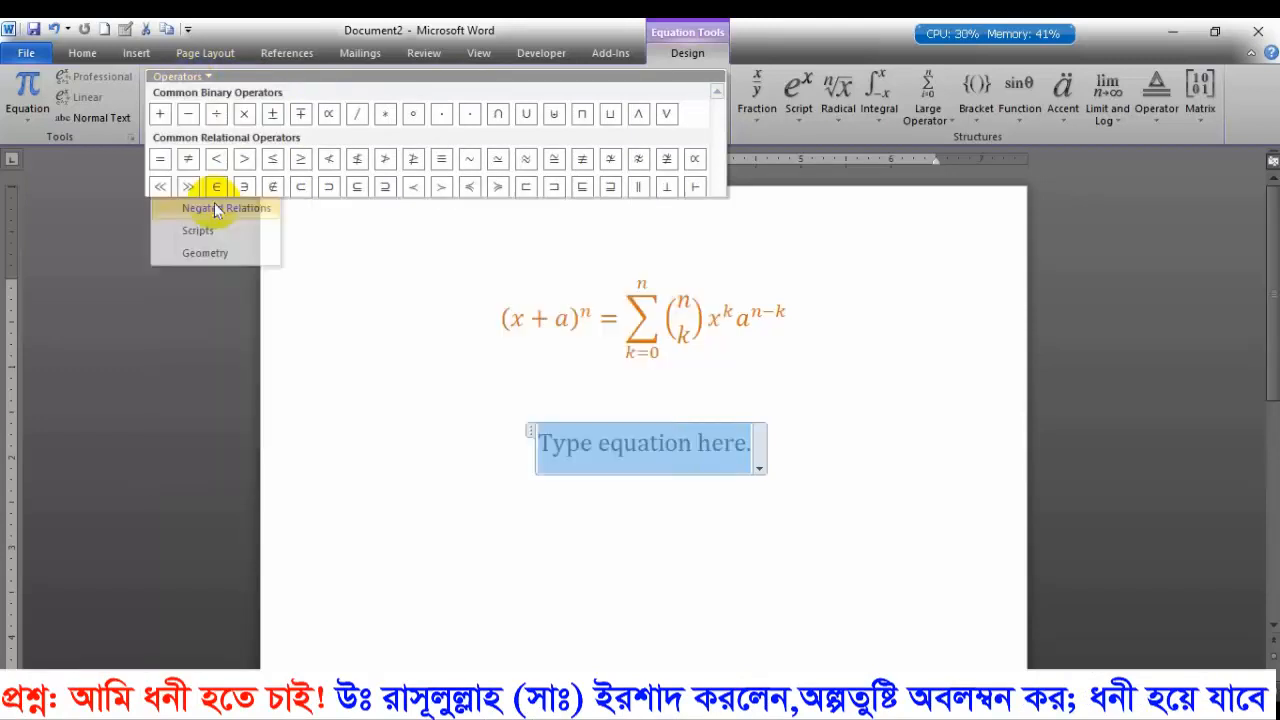
click(223, 78)
click(262, 236)
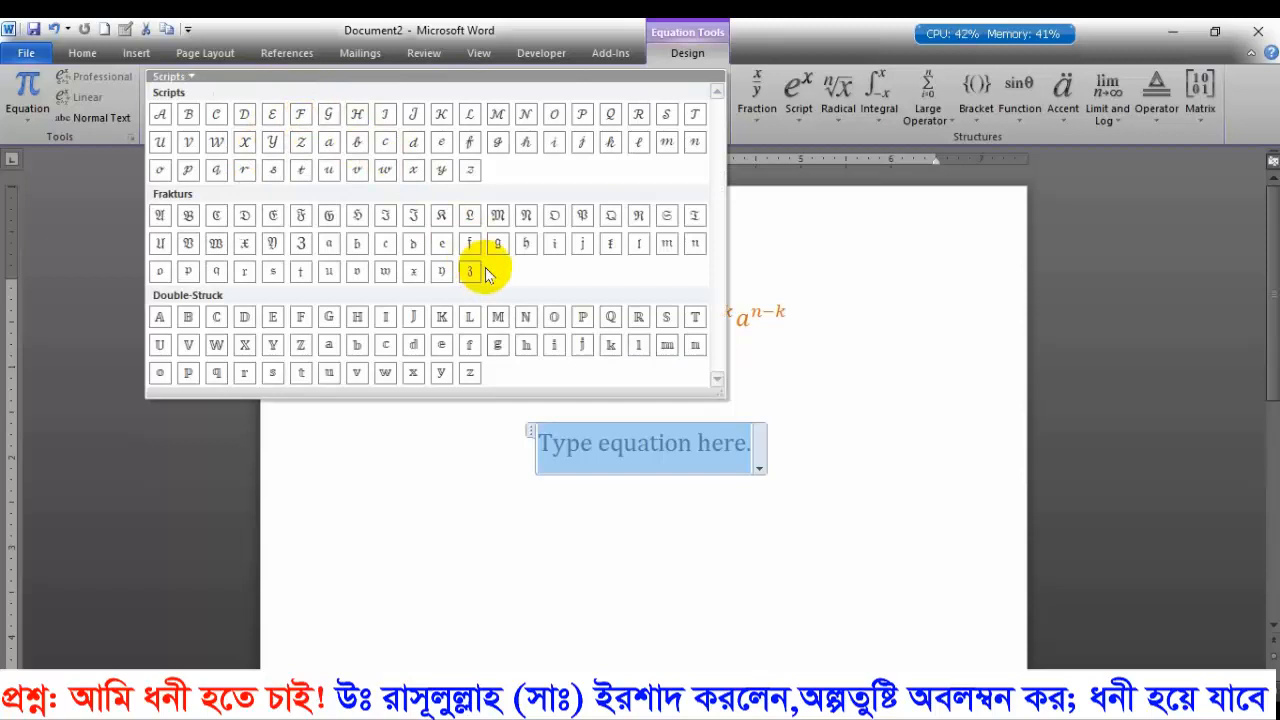
click(172, 77)
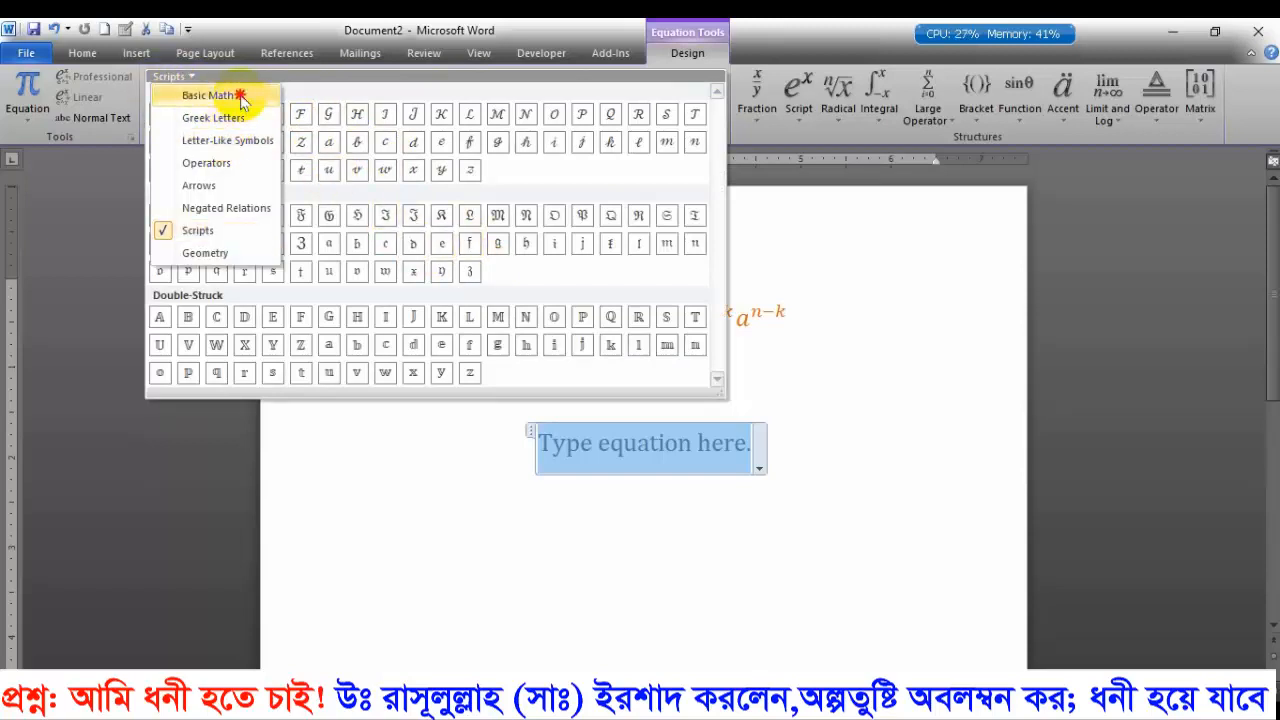
click(240, 97)
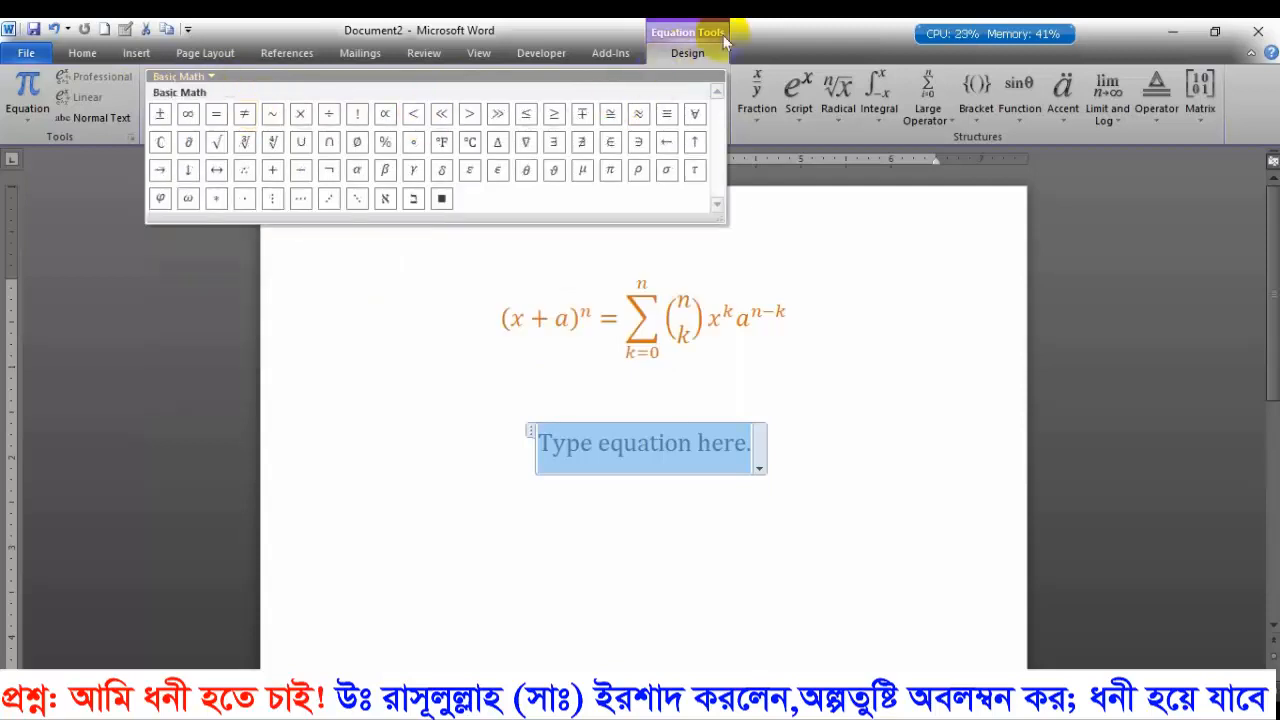
click(769, 33)
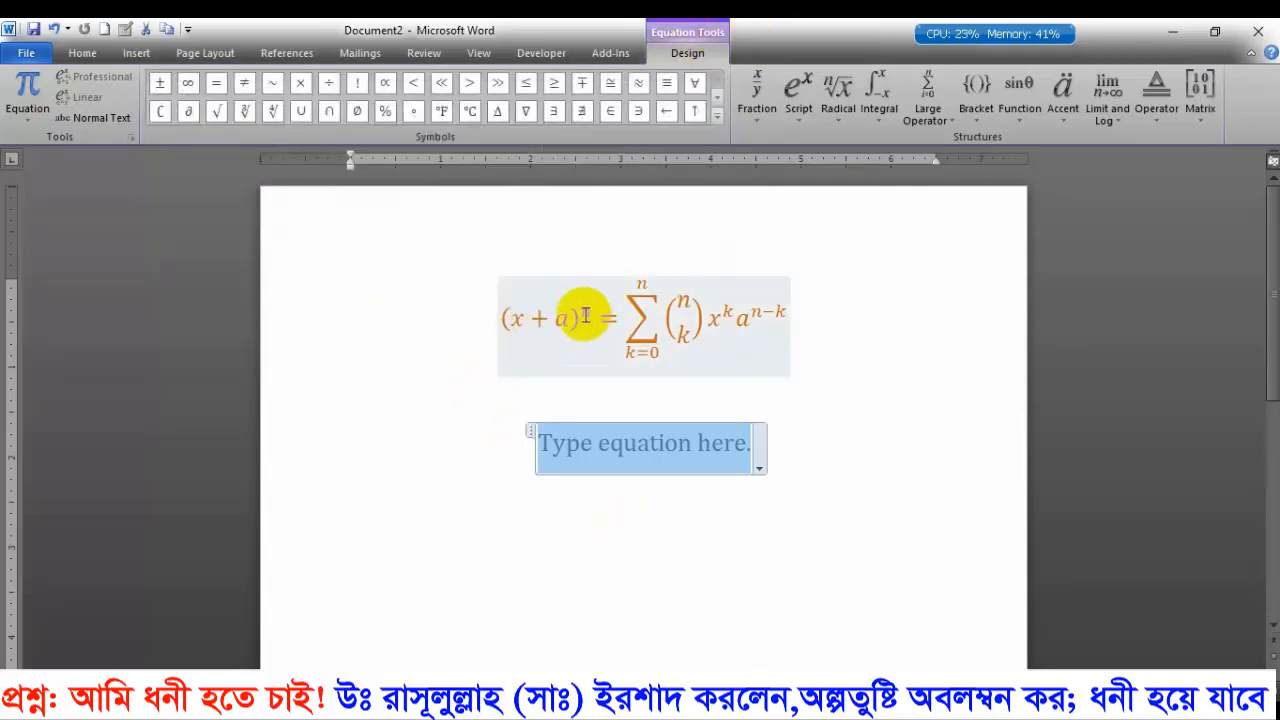
Insert a pair of round brackets with an empty placeholder into the new equation below the binomial formula.
scroll(586, 490, up, 5)
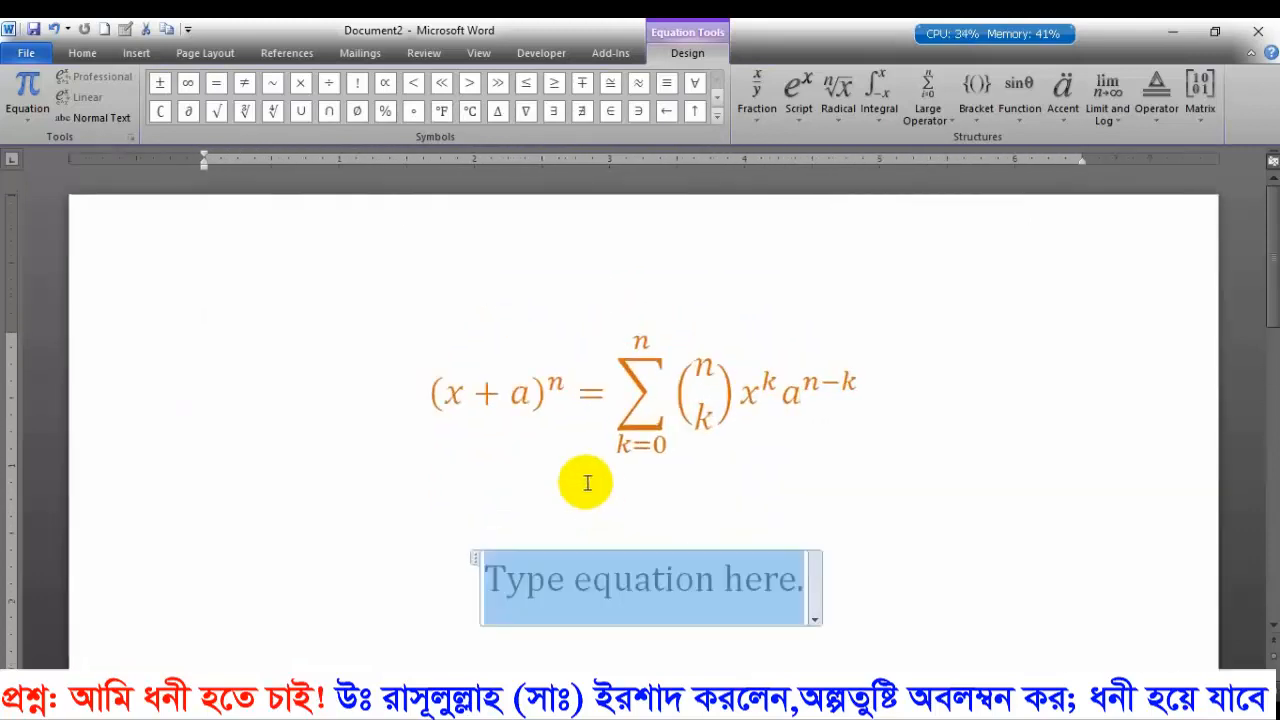
scroll(597, 491, down, 1)
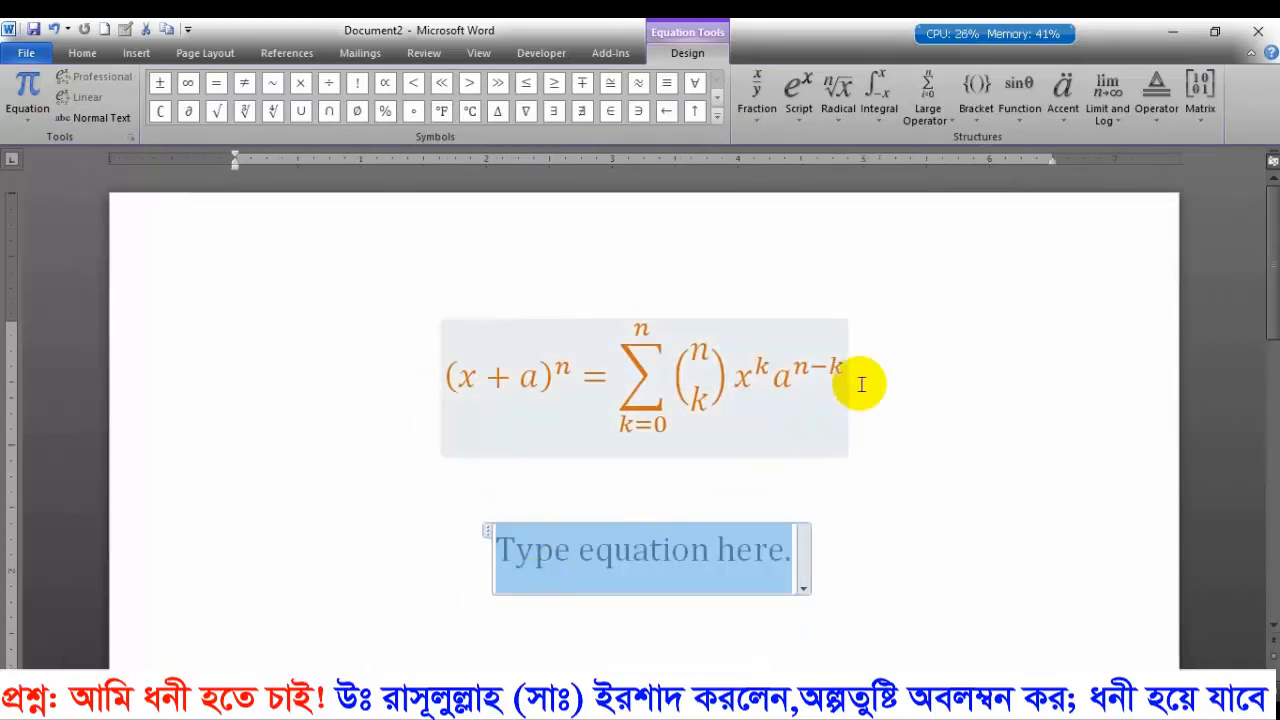
click(970, 127)
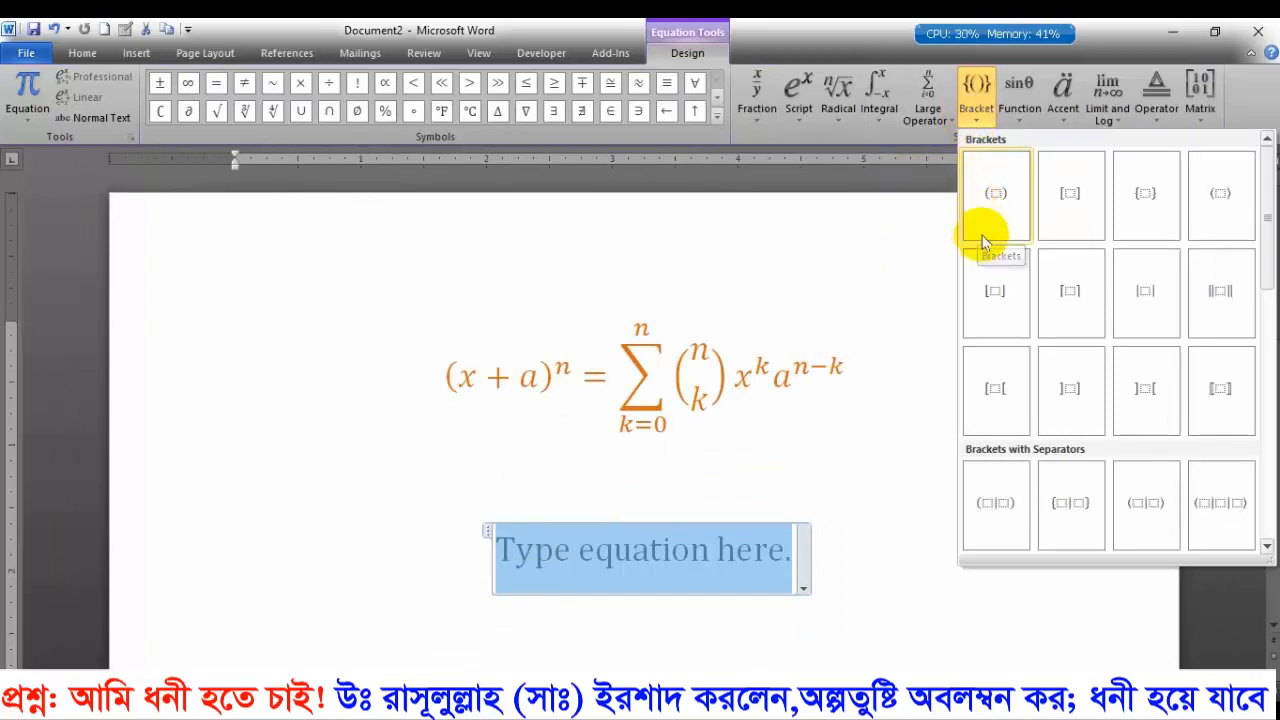
click(1003, 194)
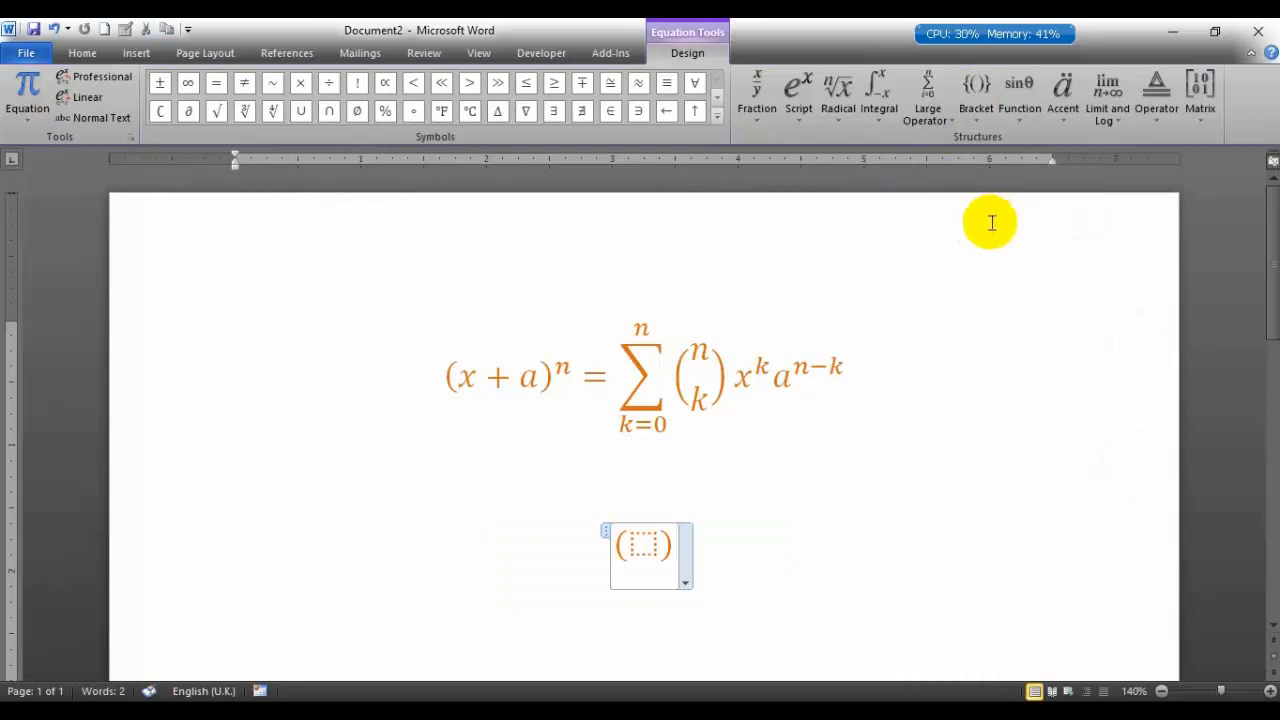
Apply a superscript structure to the round brackets so they carry an empty exponent placeholder.
click(671, 548)
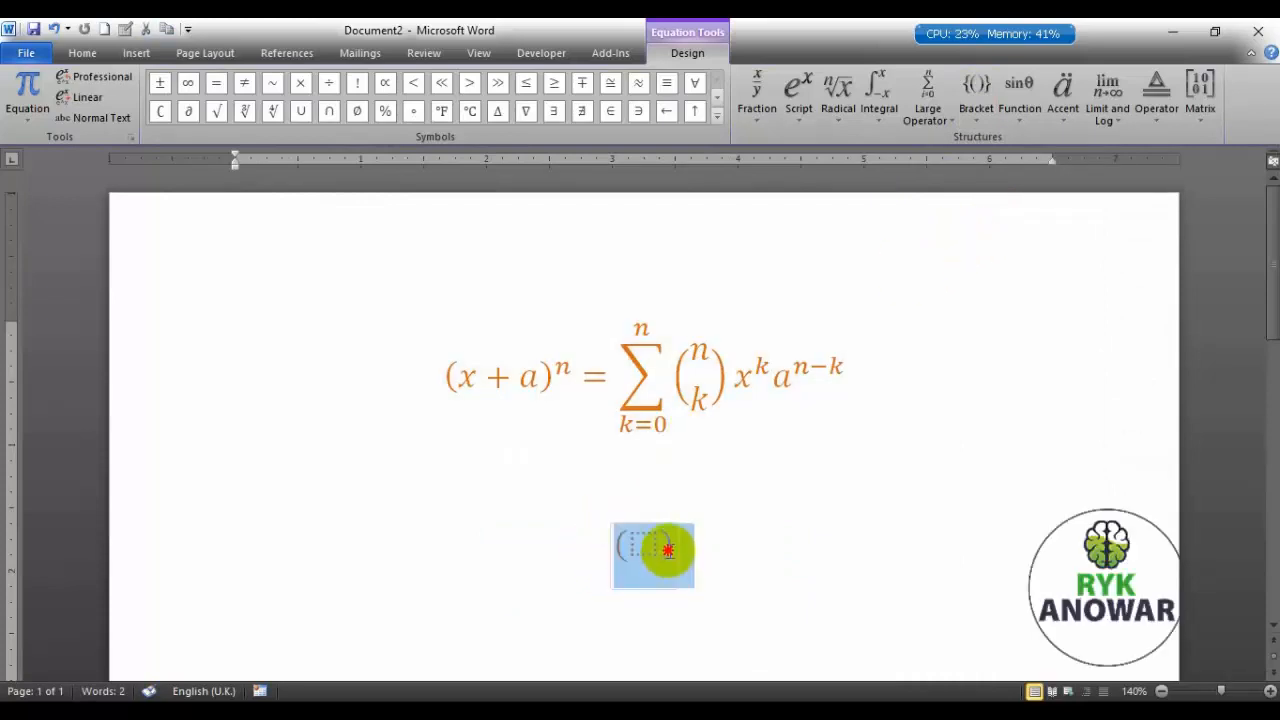
drag(676, 548, 651, 543)
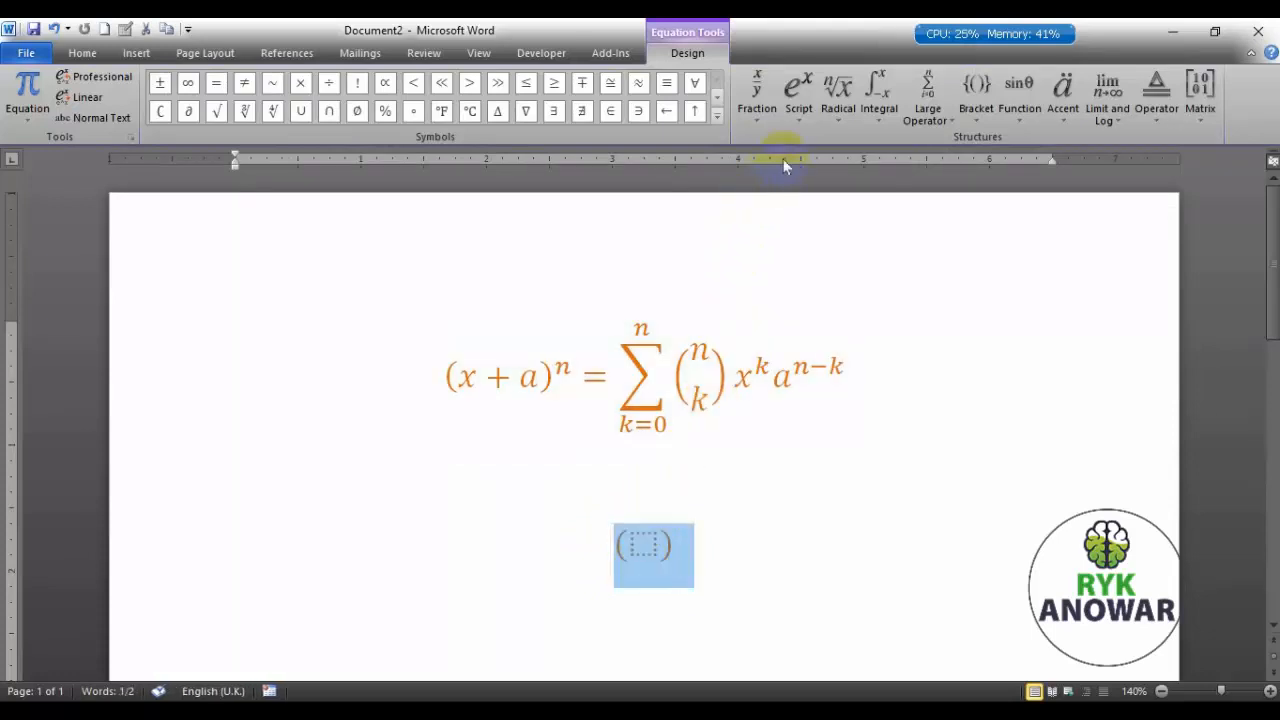
click(790, 119)
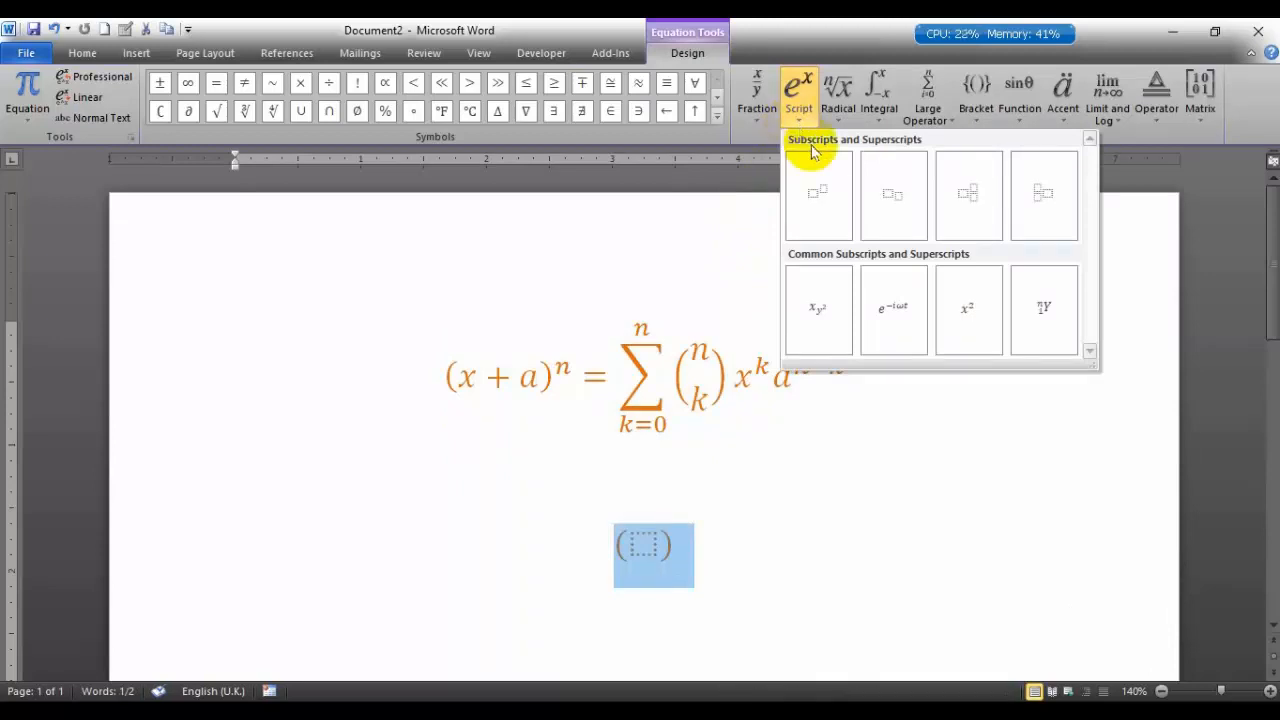
click(819, 218)
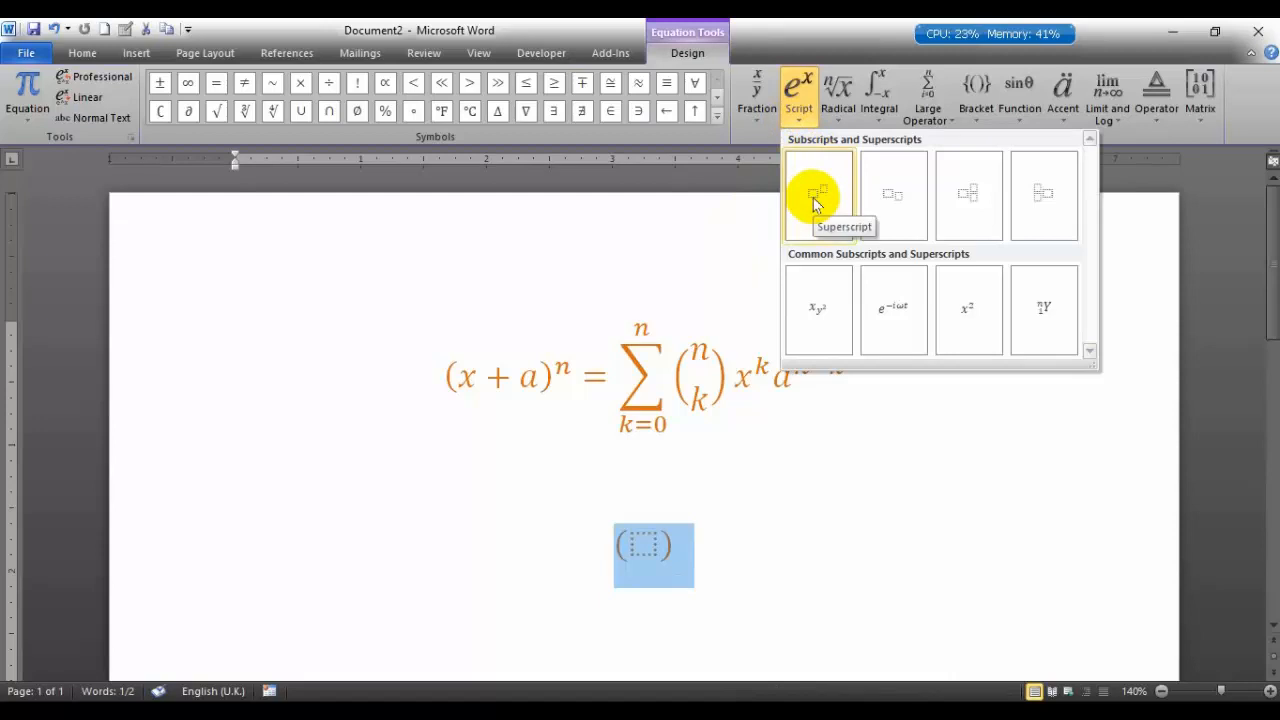
click(816, 200)
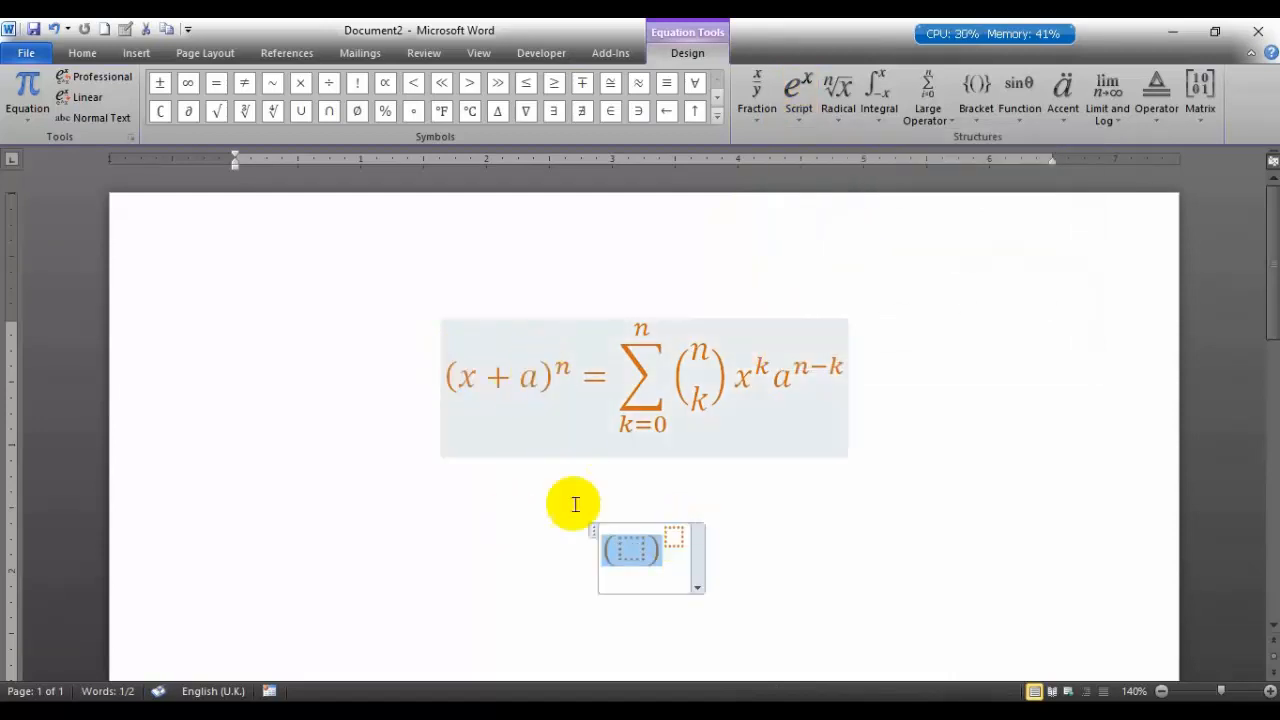
Append an equals sign and the common summation from i=0 to n with an empty placeholder after the bracketed power.
click(686, 550)
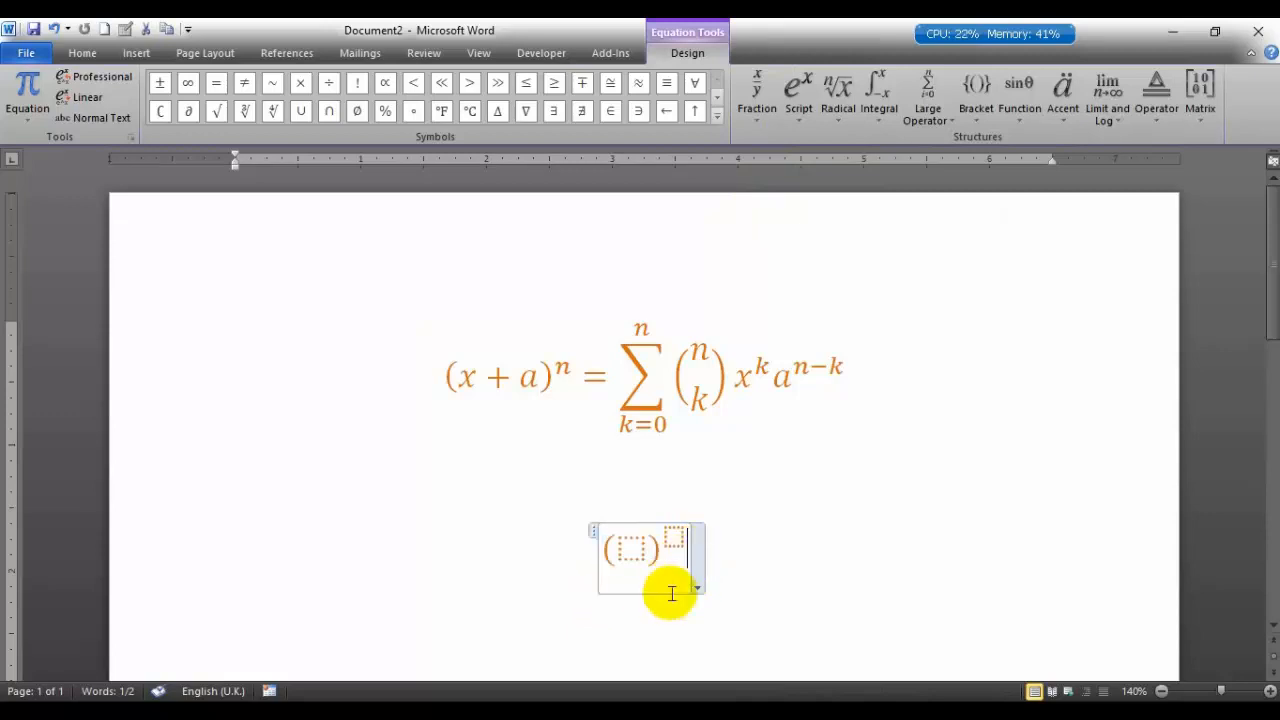
click(216, 89)
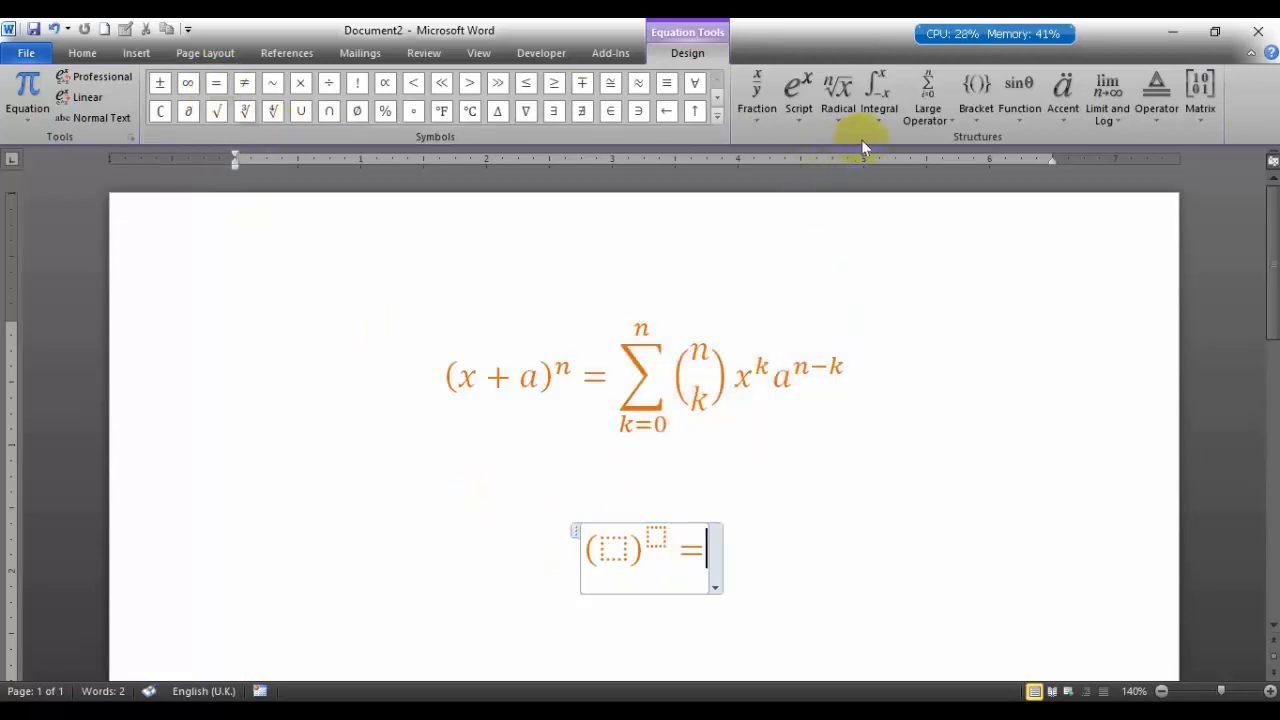
click(937, 125)
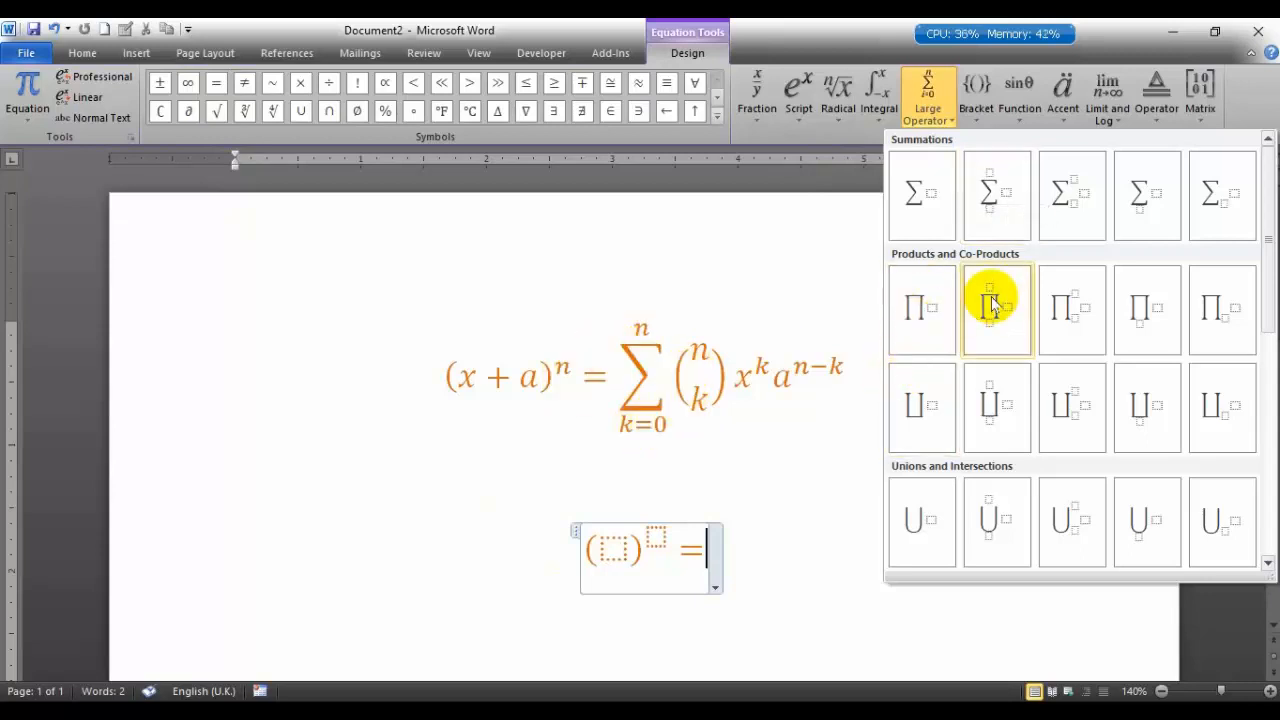
scroll(1050, 370, down, 3)
scroll(1050, 370, down, 3)
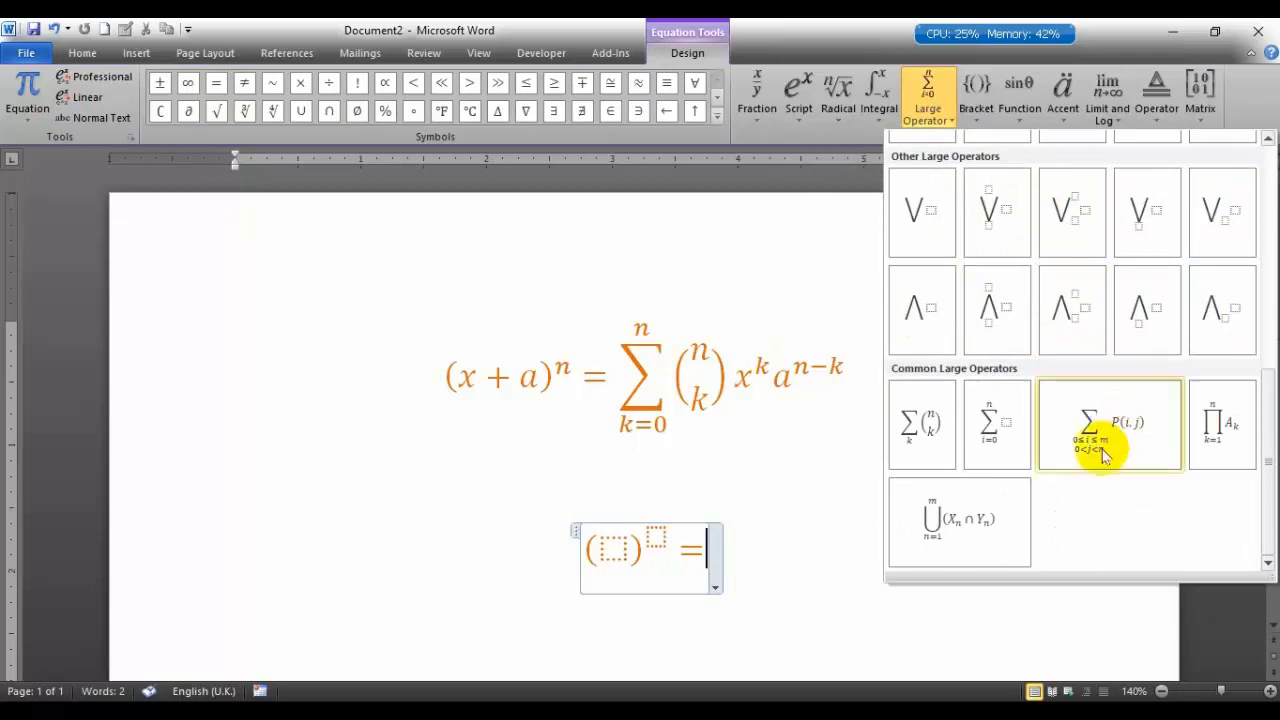
click(1003, 432)
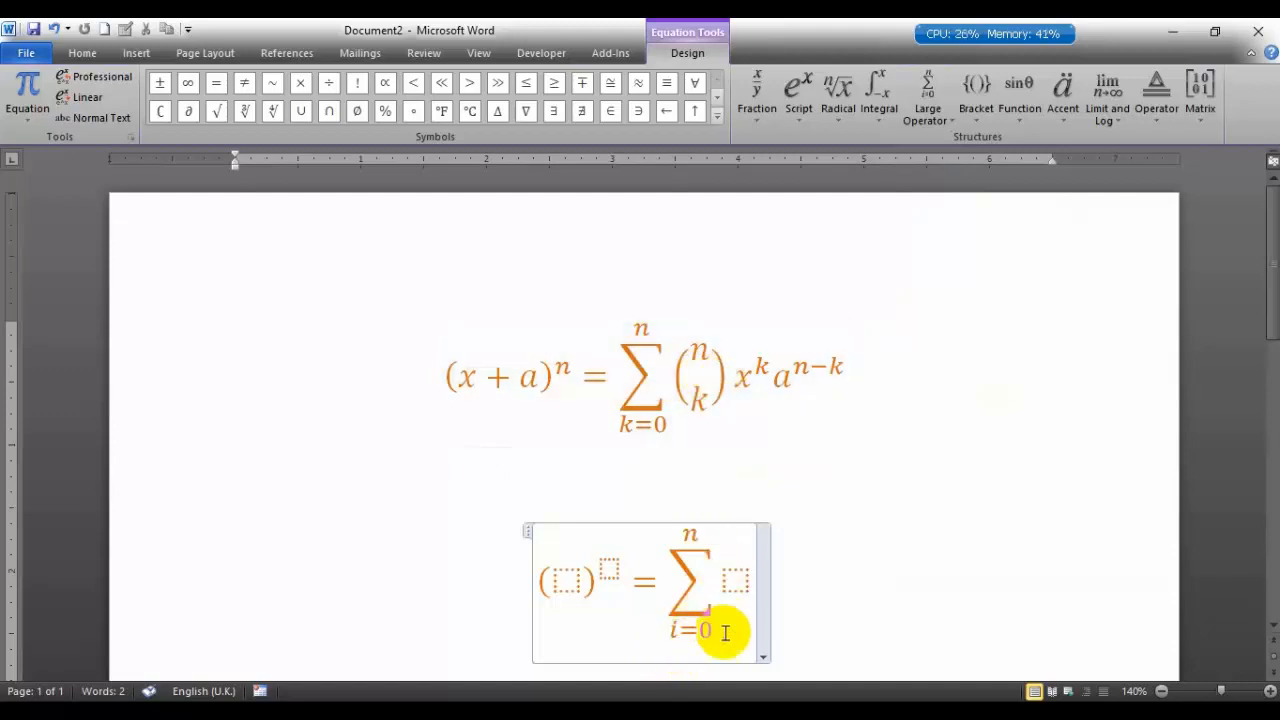
Insert a pair of round brackets into the placeholder after the summation sign.
click(730, 578)
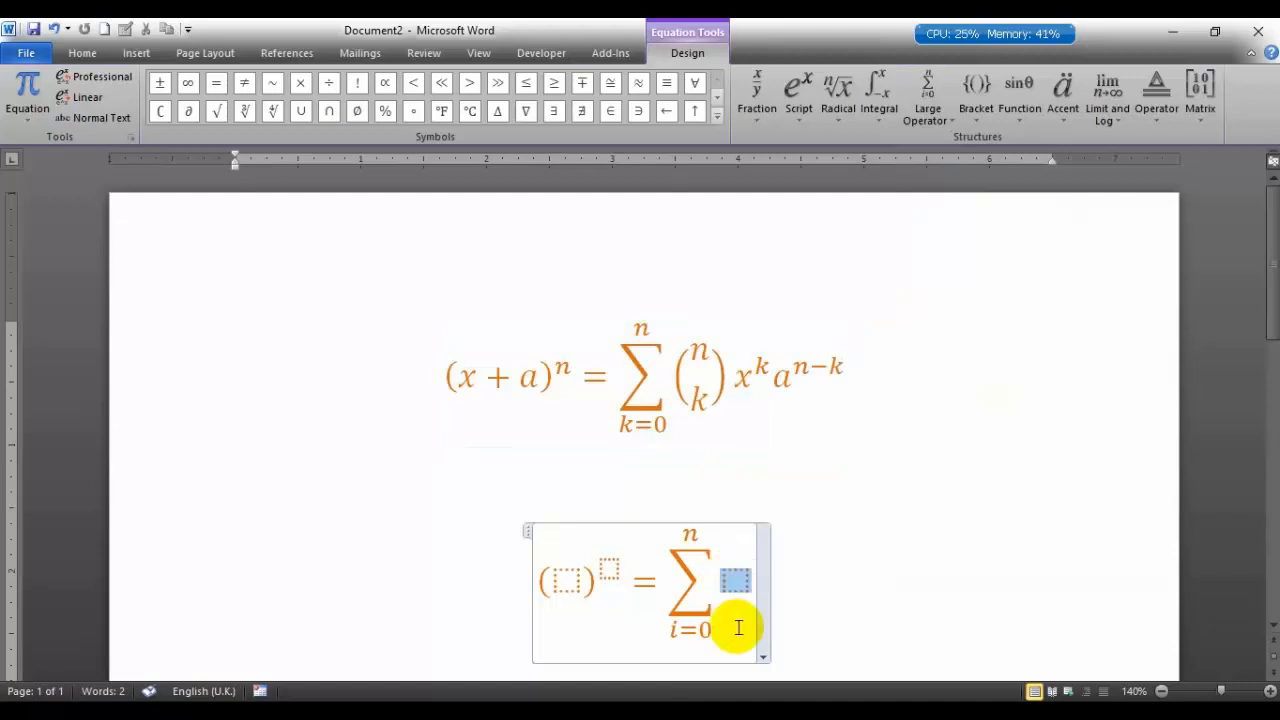
click(978, 118)
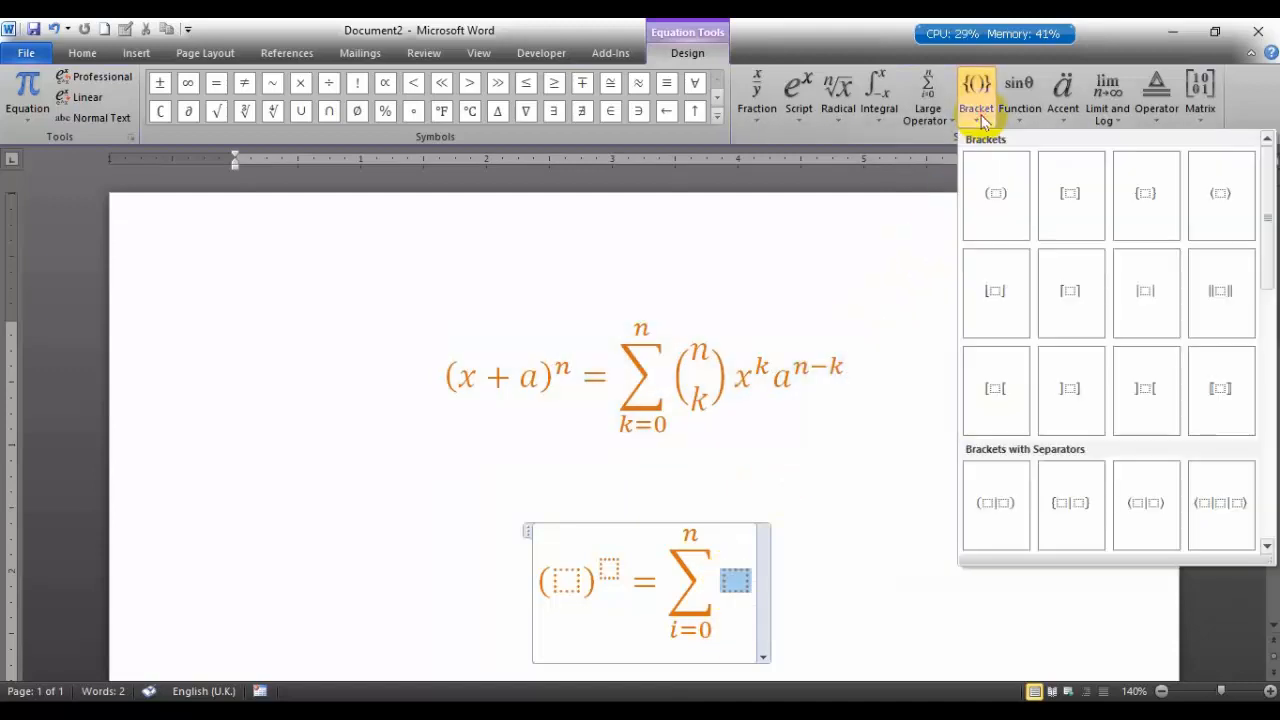
click(997, 207)
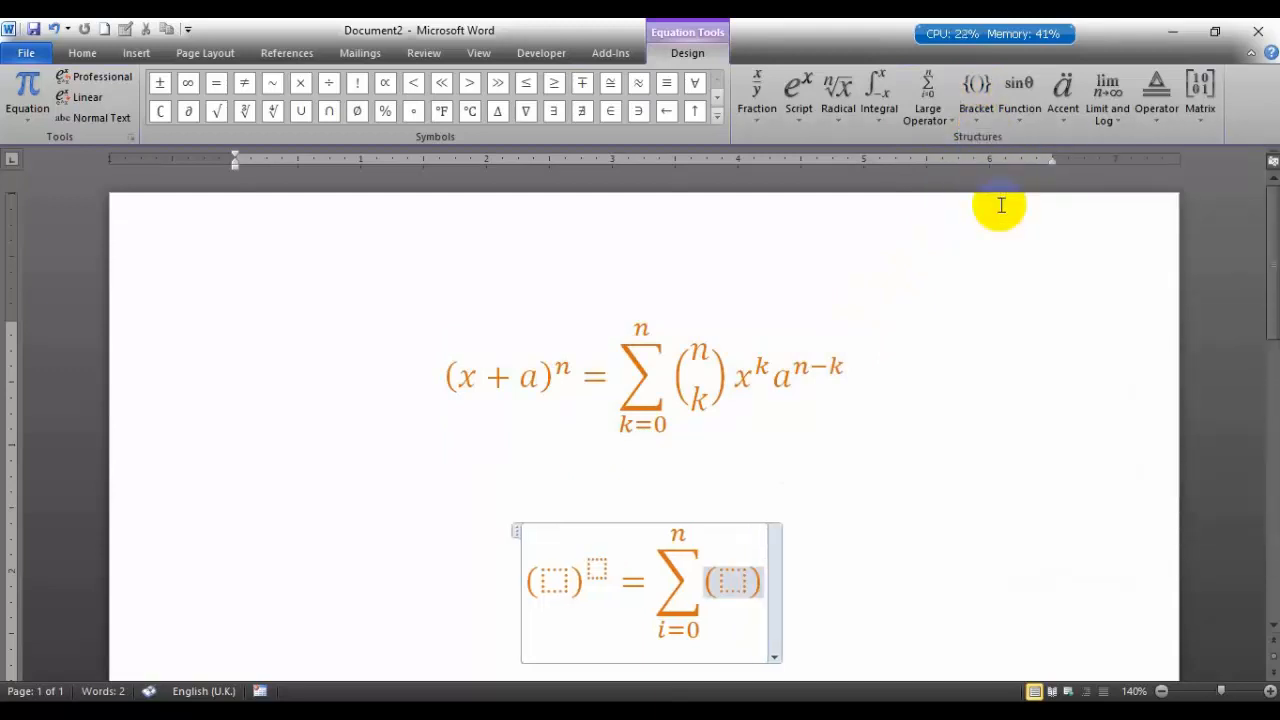
click(733, 583)
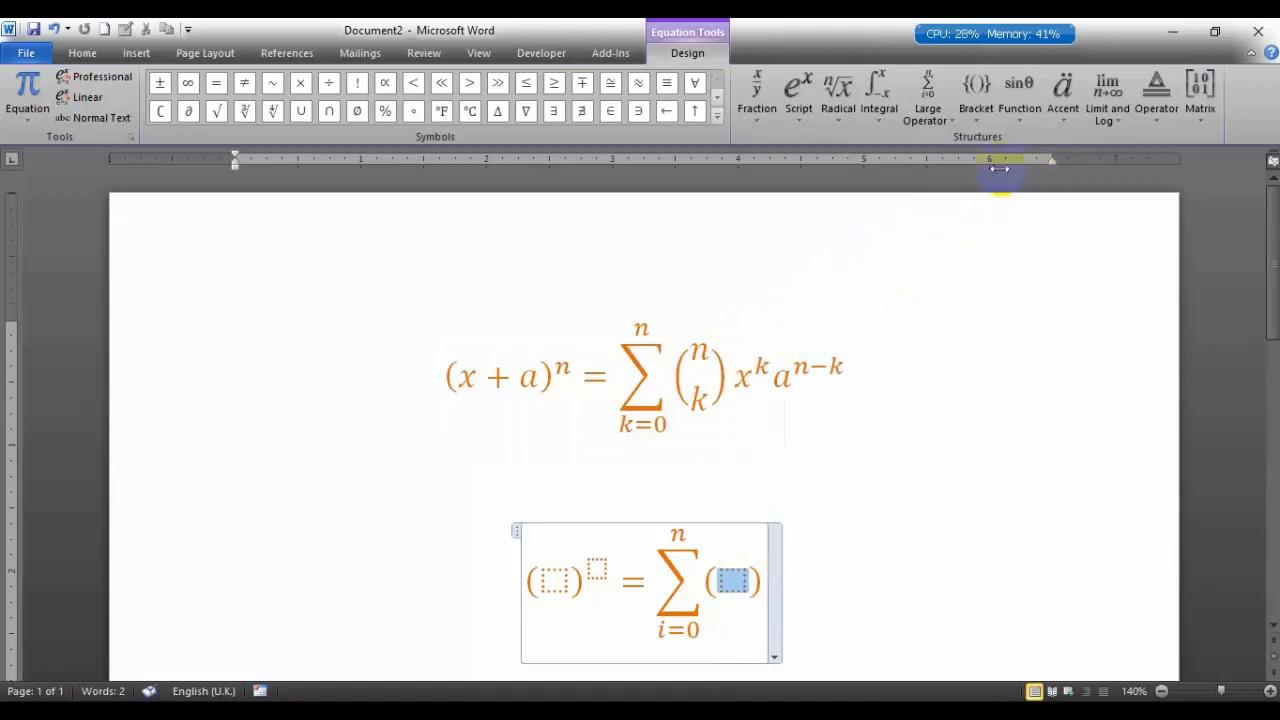
click(976, 100)
scroll(1120, 400, down, 3)
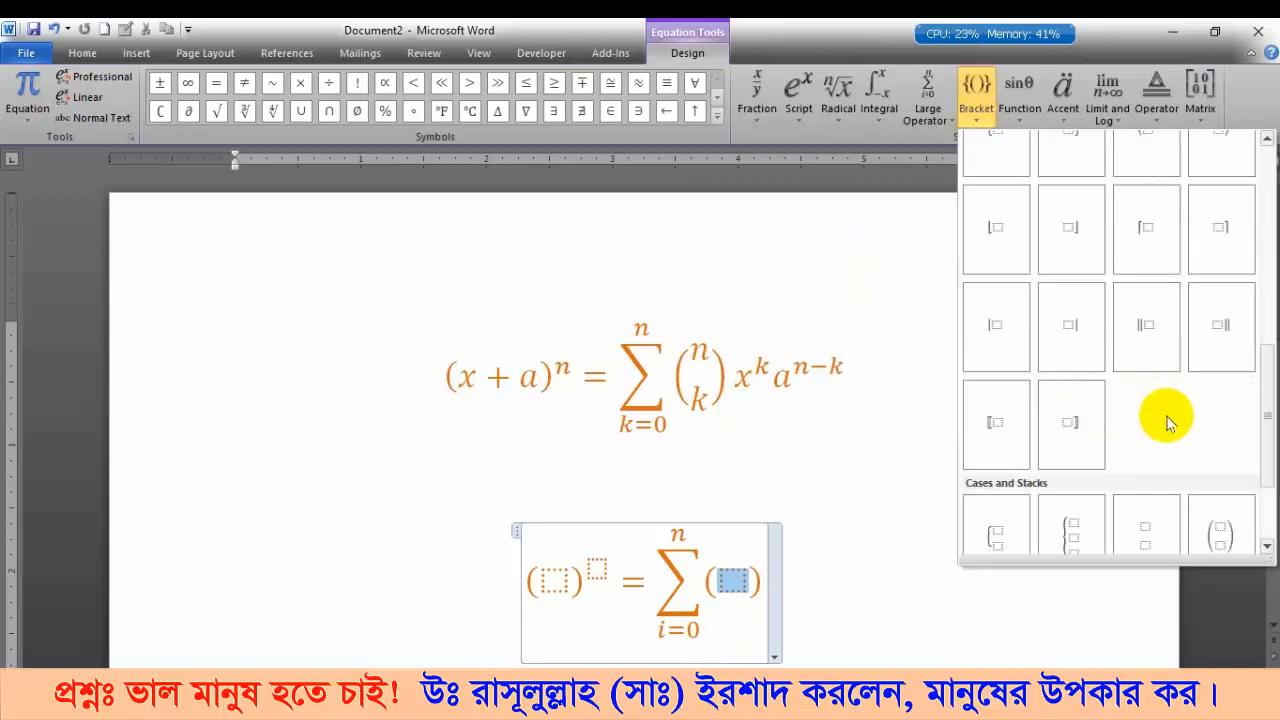
scroll(1170, 422, down, 2)
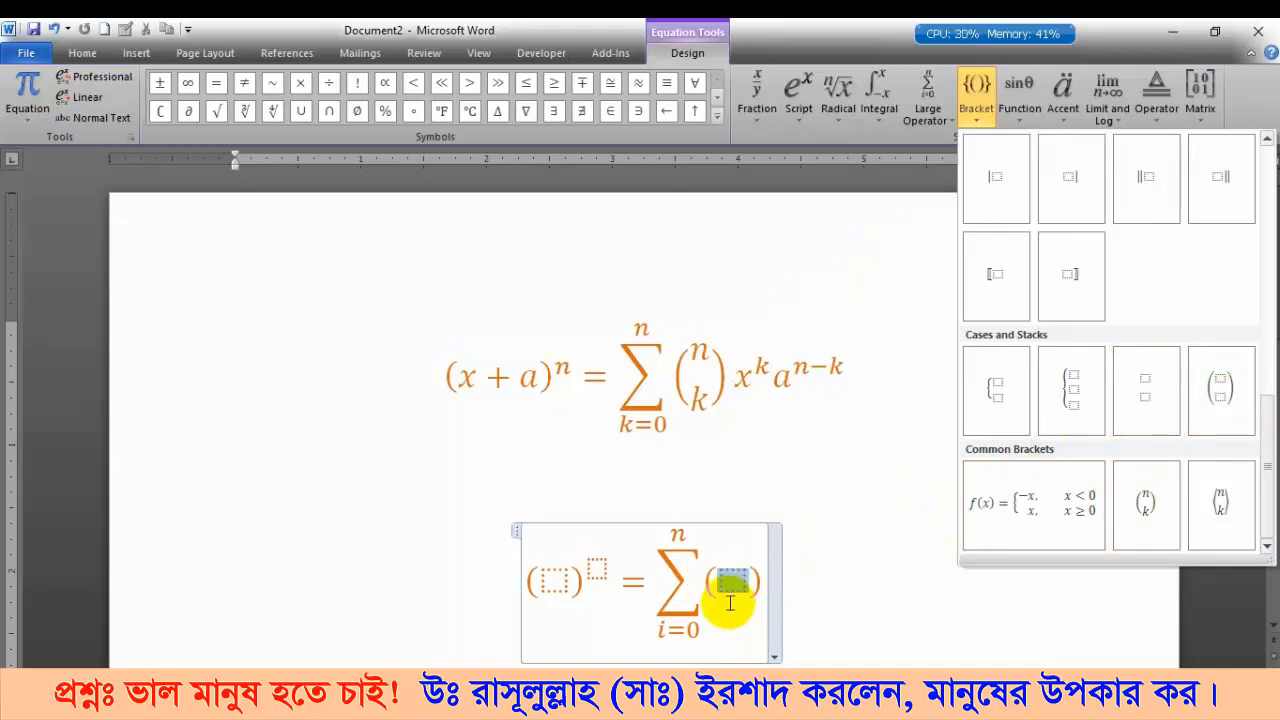
click(708, 582)
Apply the two-row stack in round brackets to the whole bracket pair after the summation sign.
drag(700, 581, 747, 632)
click(762, 585)
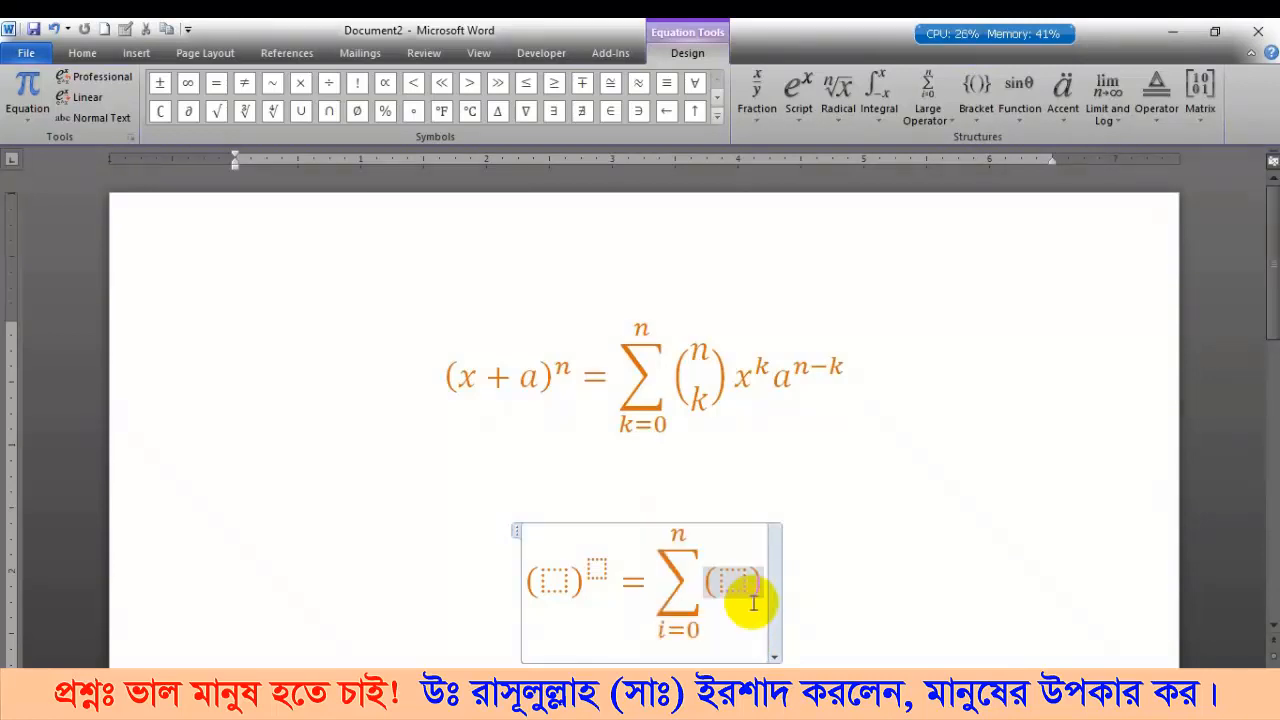
double_click(762, 587)
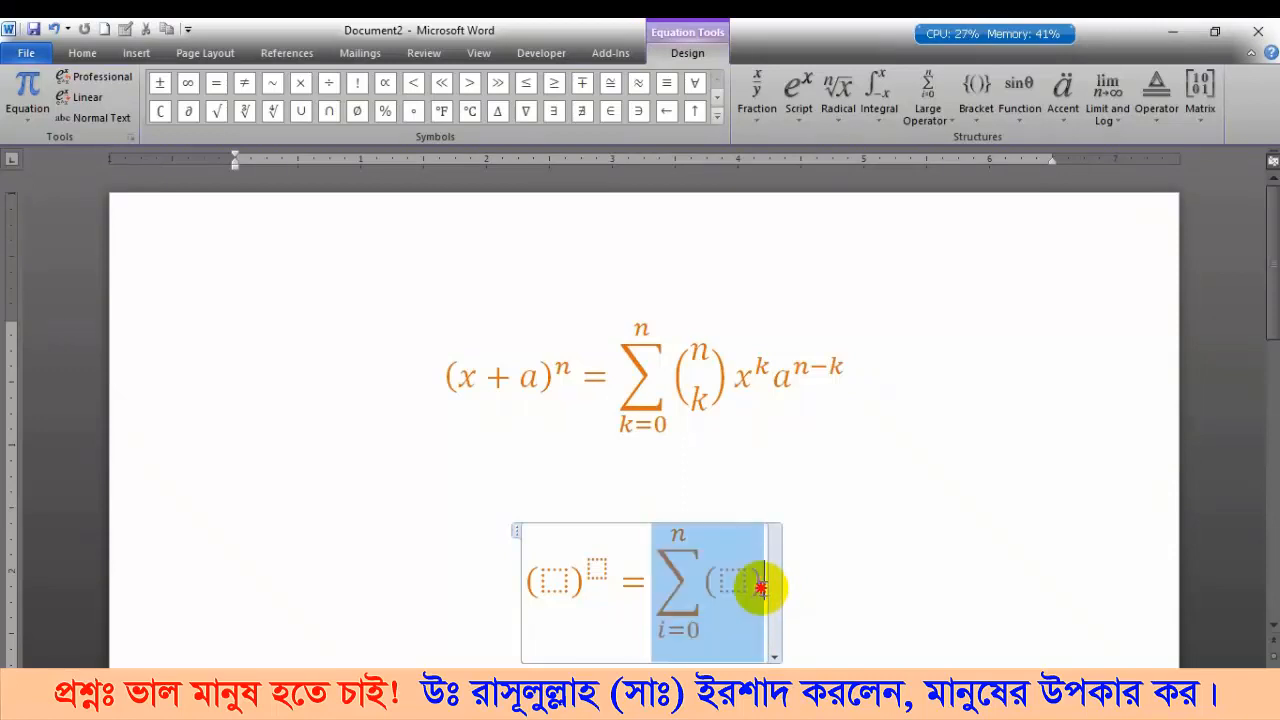
click(708, 582)
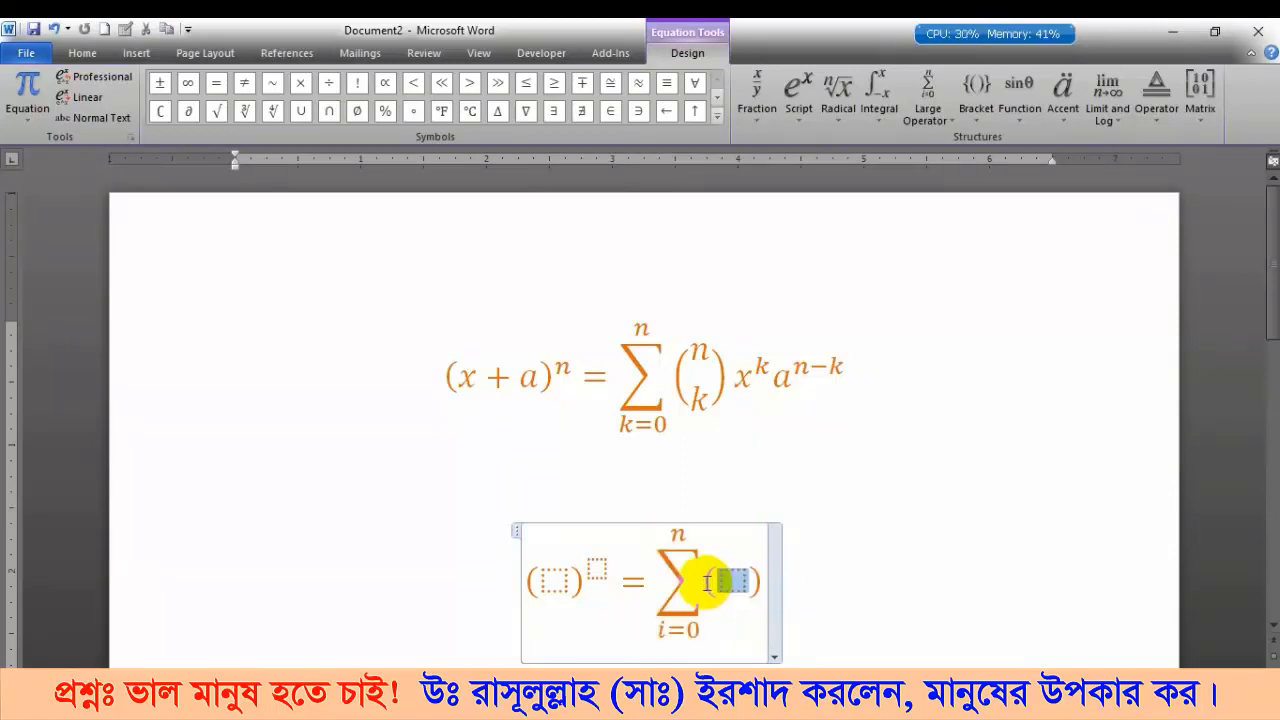
drag(698, 581, 712, 582)
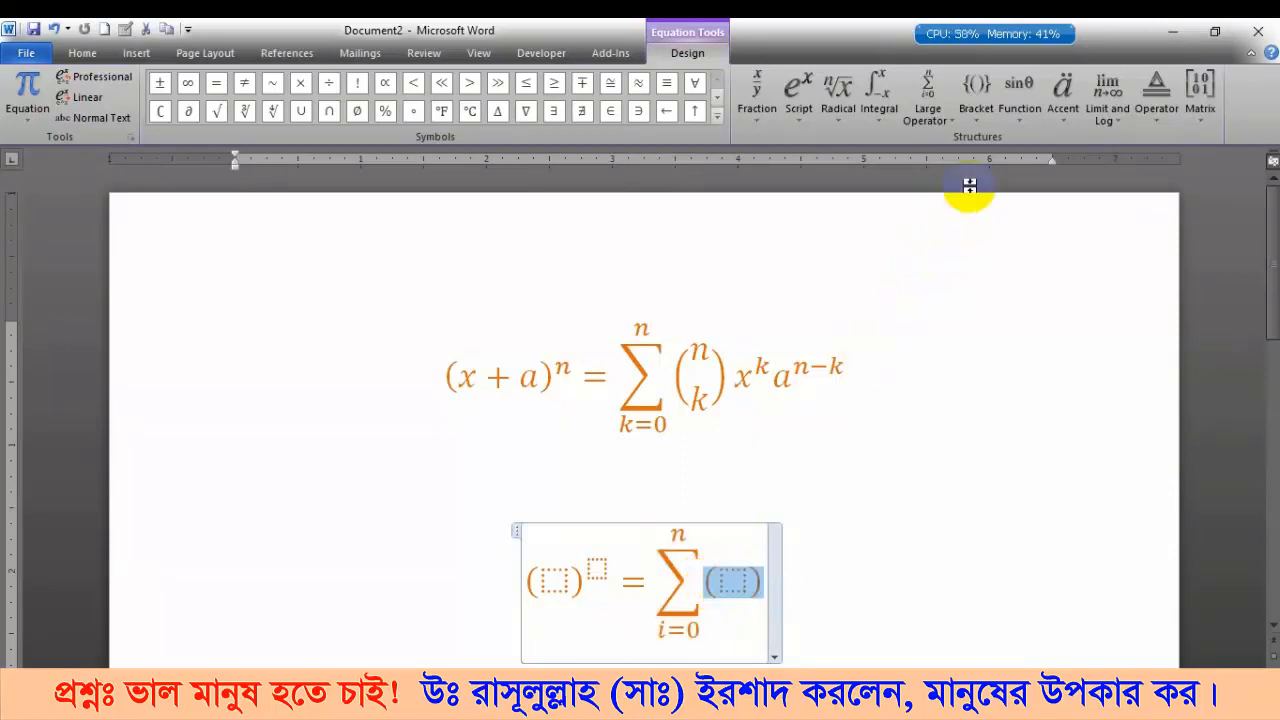
click(976, 112)
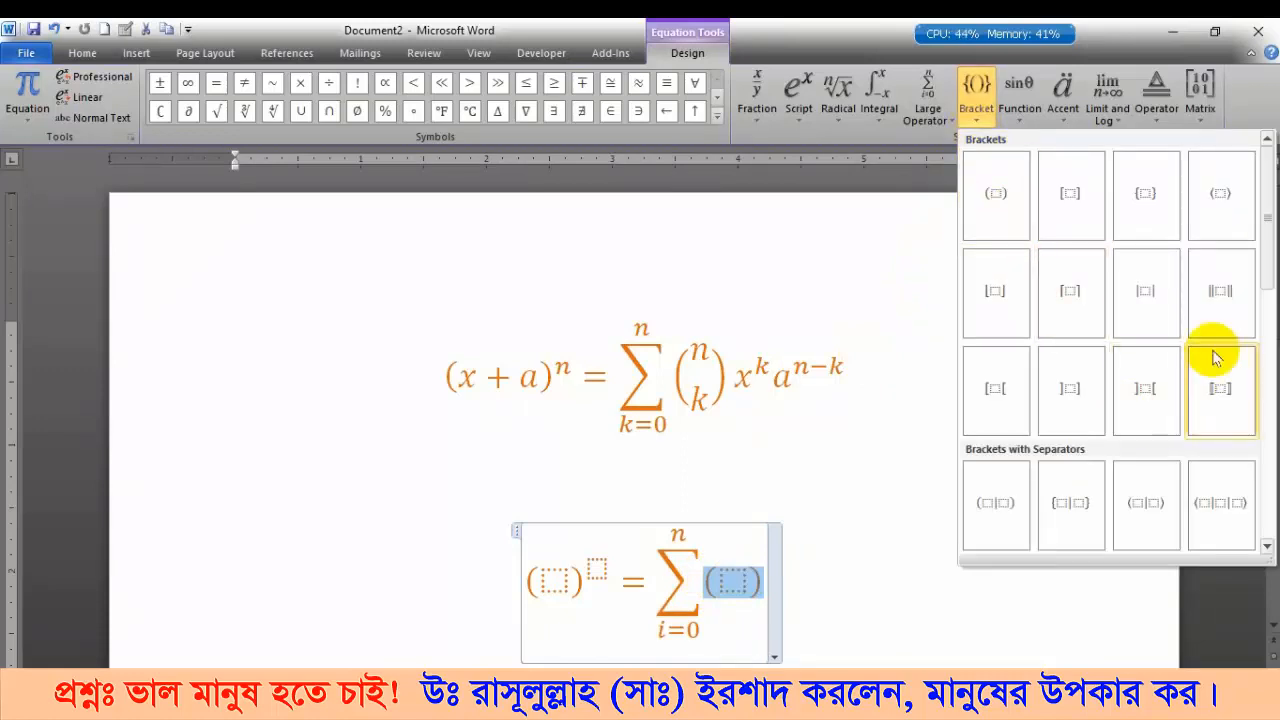
scroll(1215, 355, down, 3)
scroll(1224, 345, down, 2)
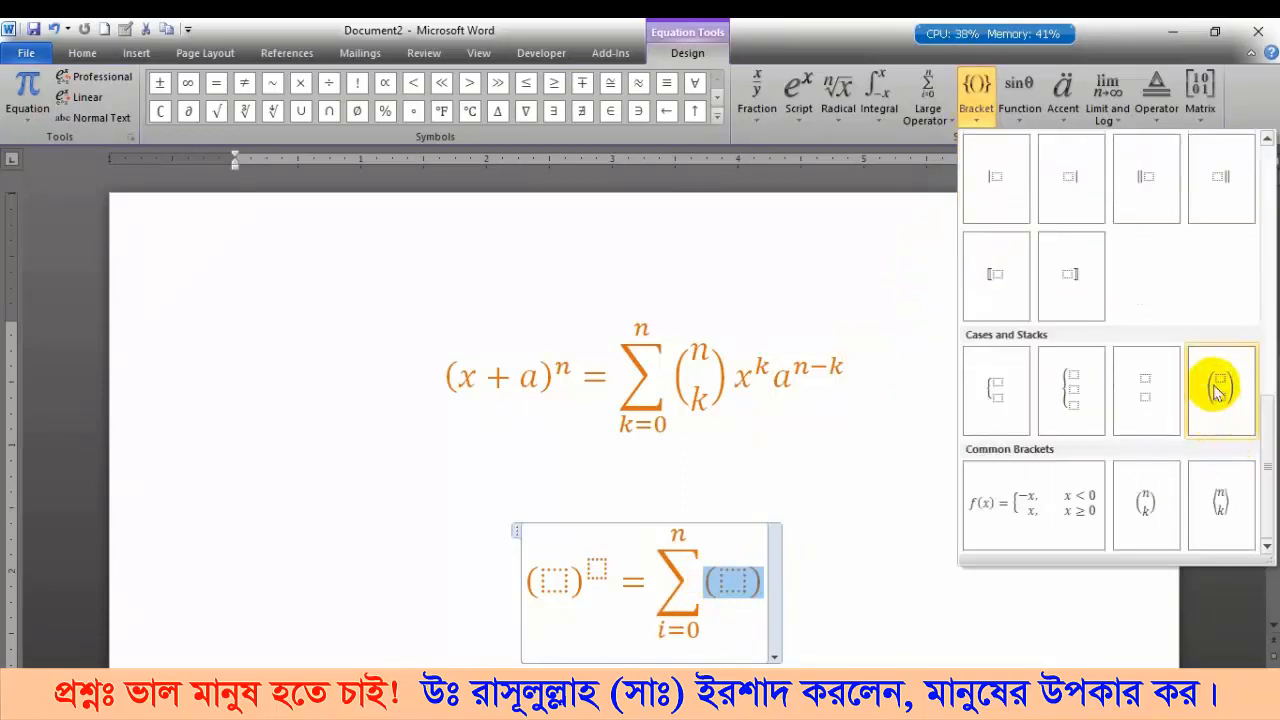
click(1213, 386)
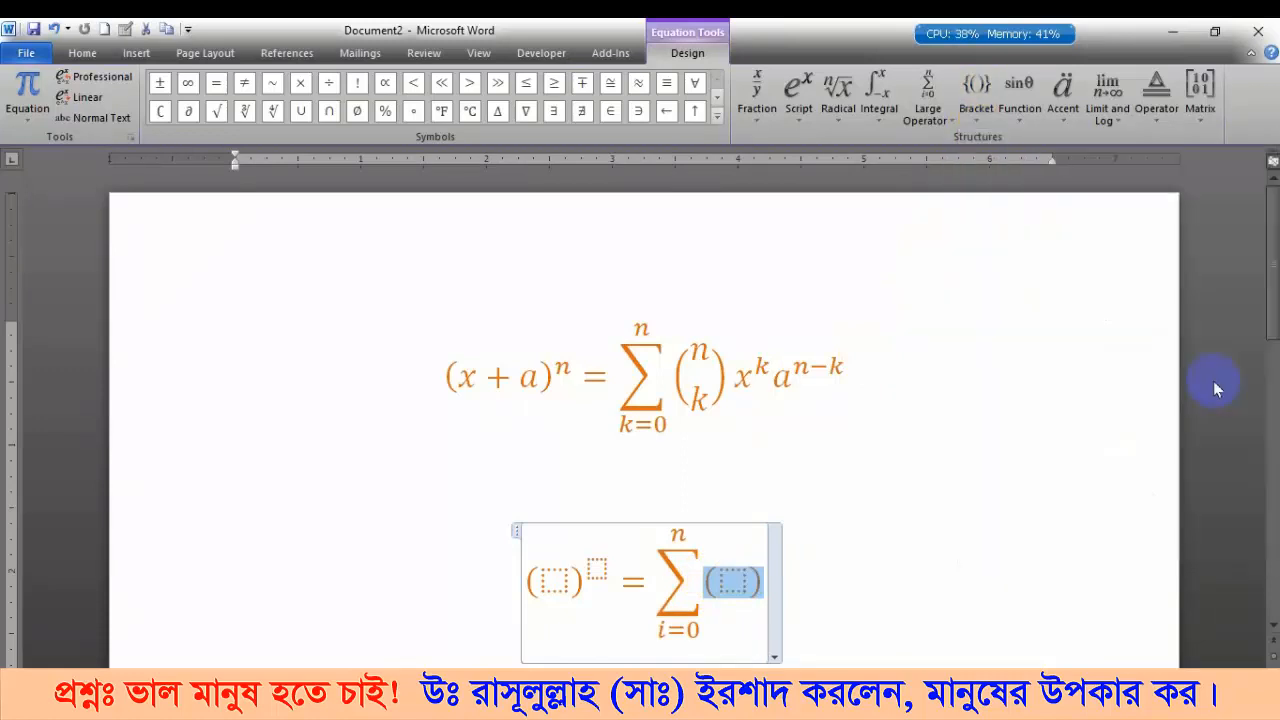
click(977, 114)
click(1216, 503)
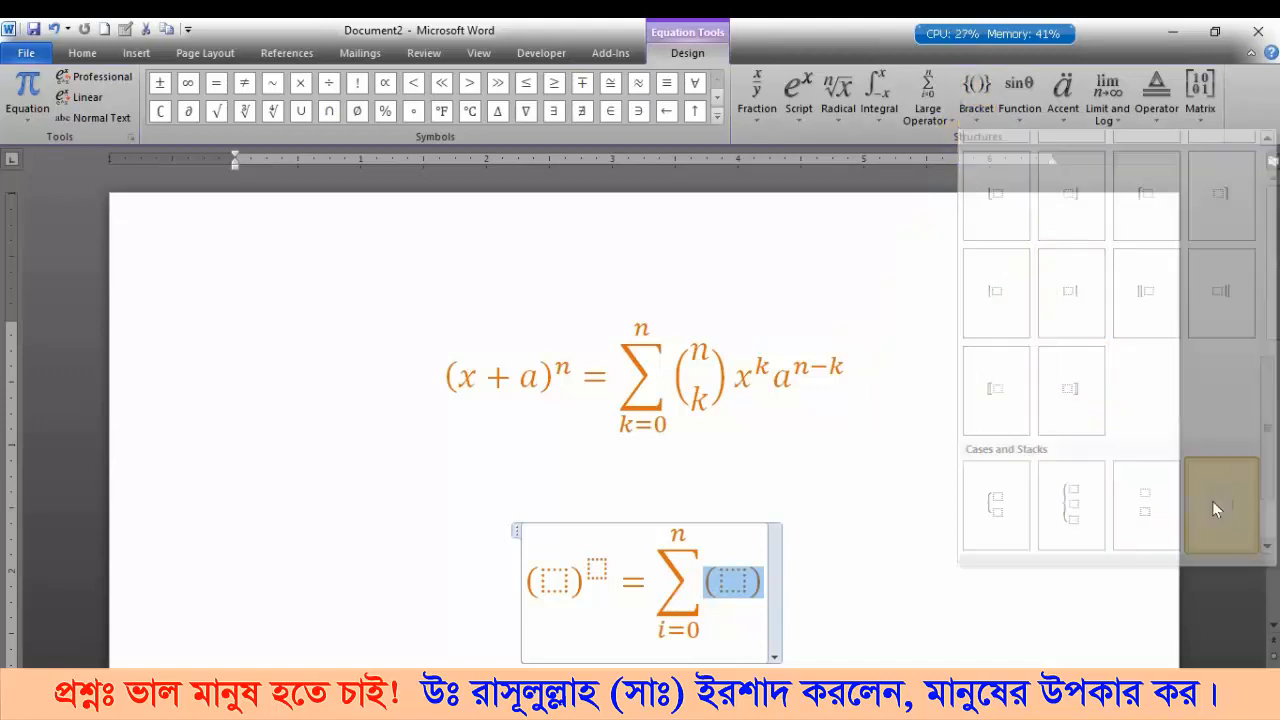
Replace the empty bracket pair after the summation with the bracketed n over k coefficient, and append two empty superscript structures.
click(977, 100)
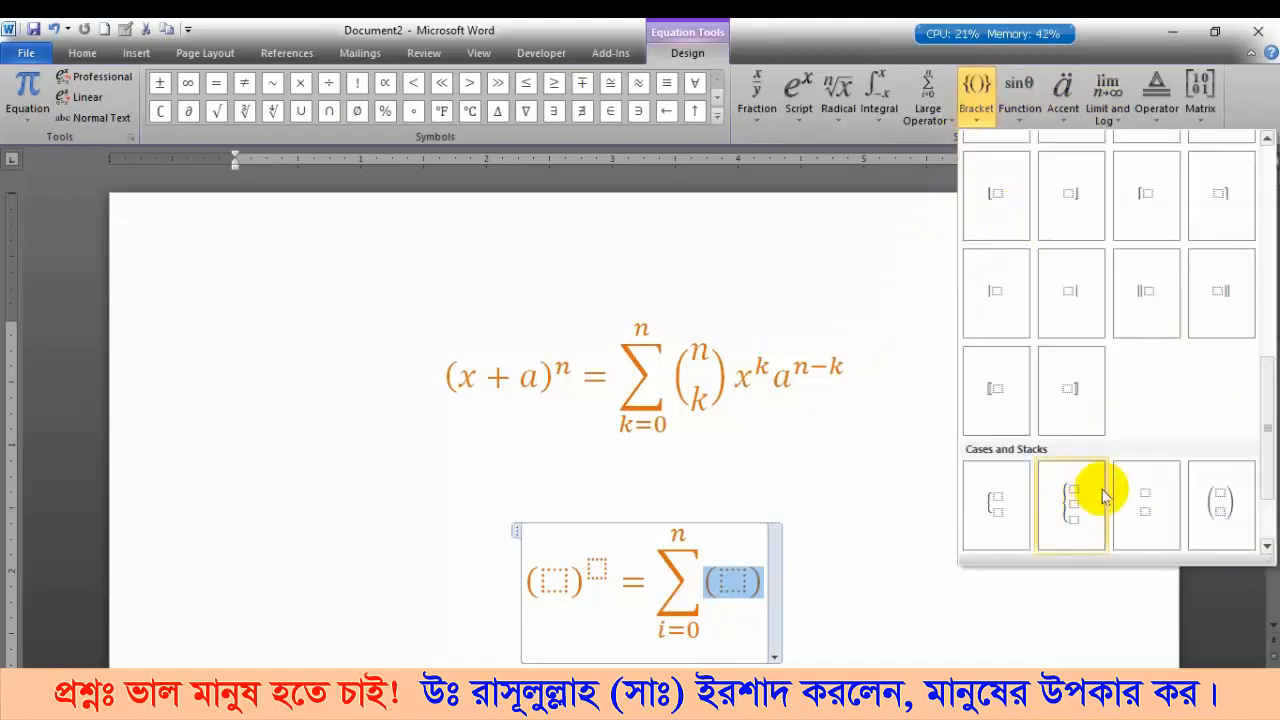
click(1145, 500)
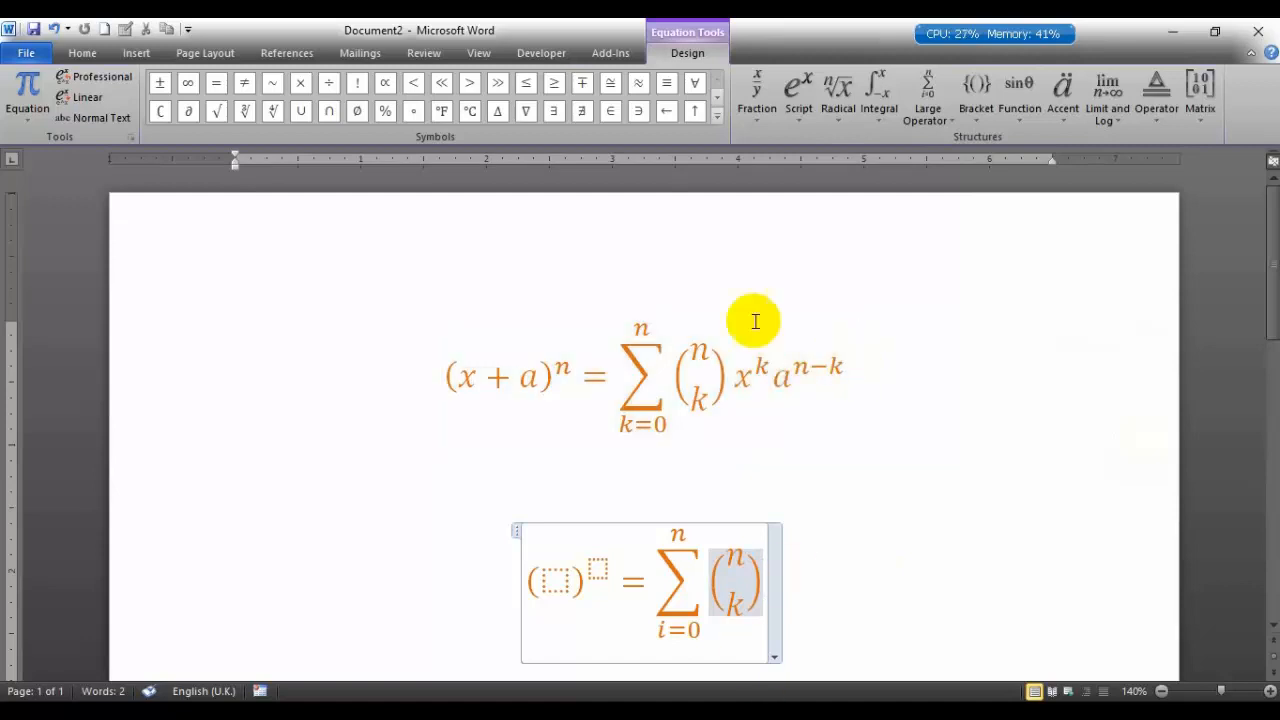
click(796, 114)
click(814, 194)
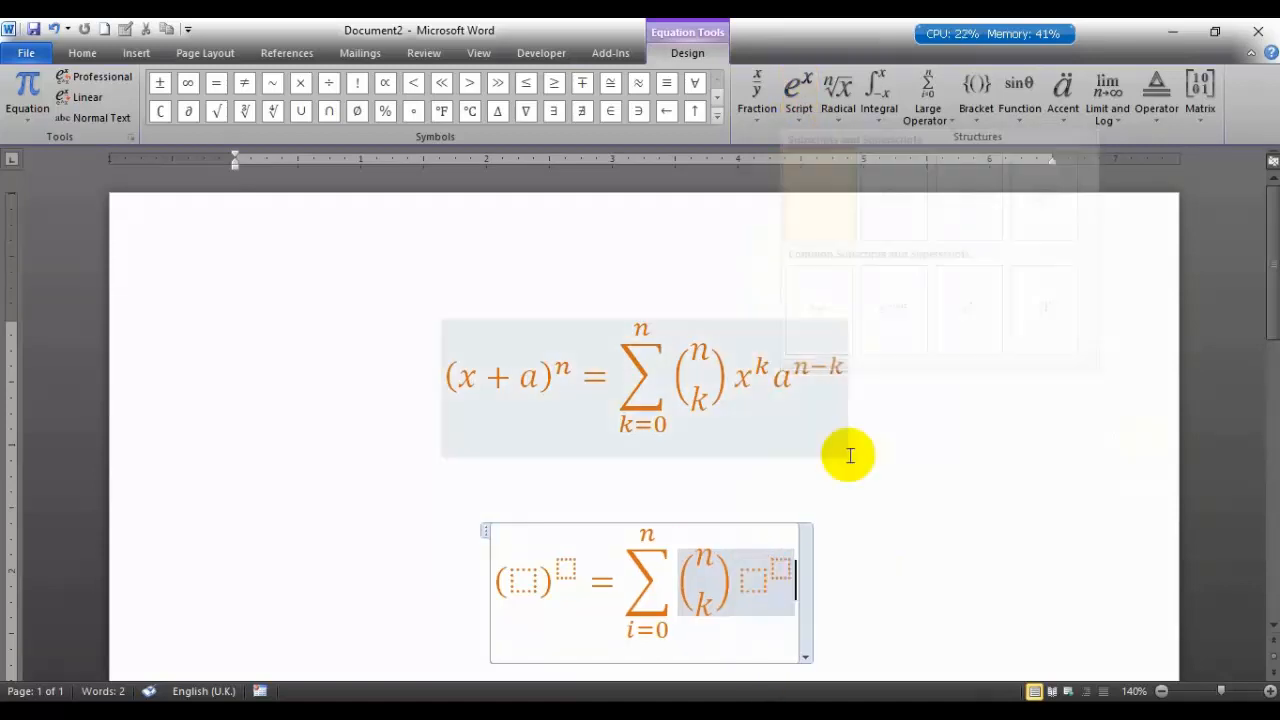
click(792, 106)
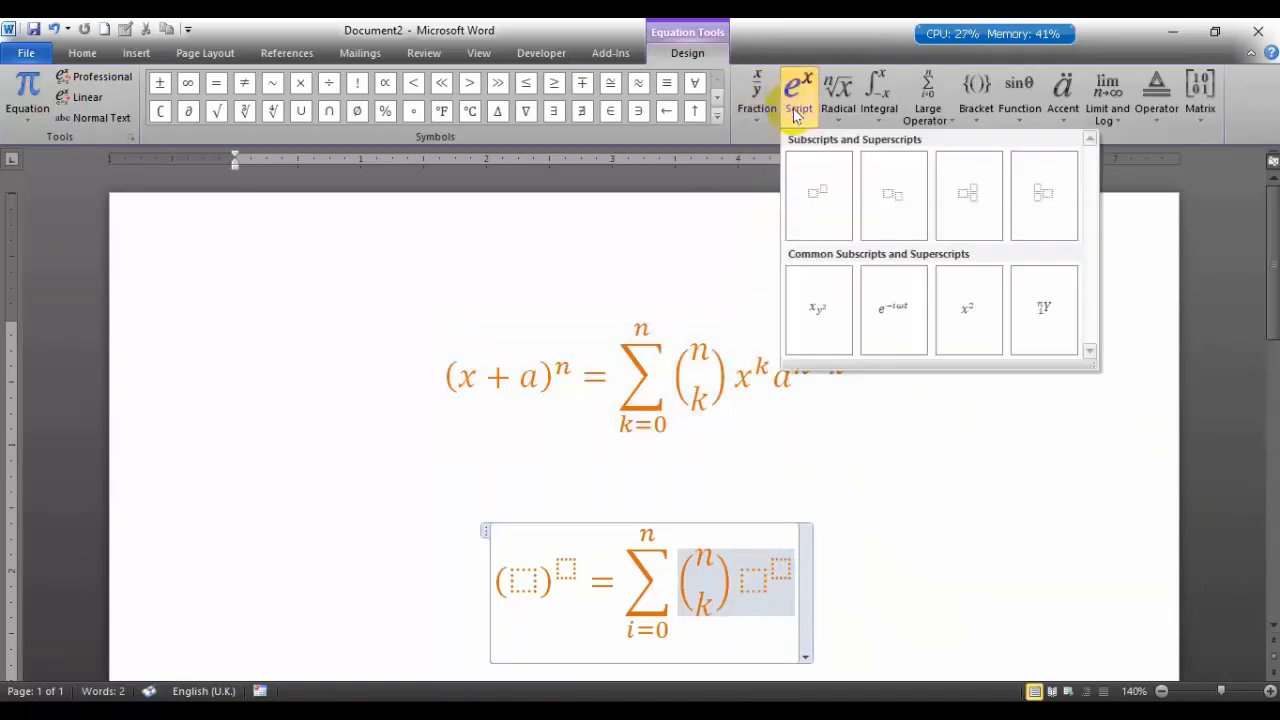
click(808, 194)
Fill the bracketed power before the equals sign with x + a and its exponent with n.
click(497, 582)
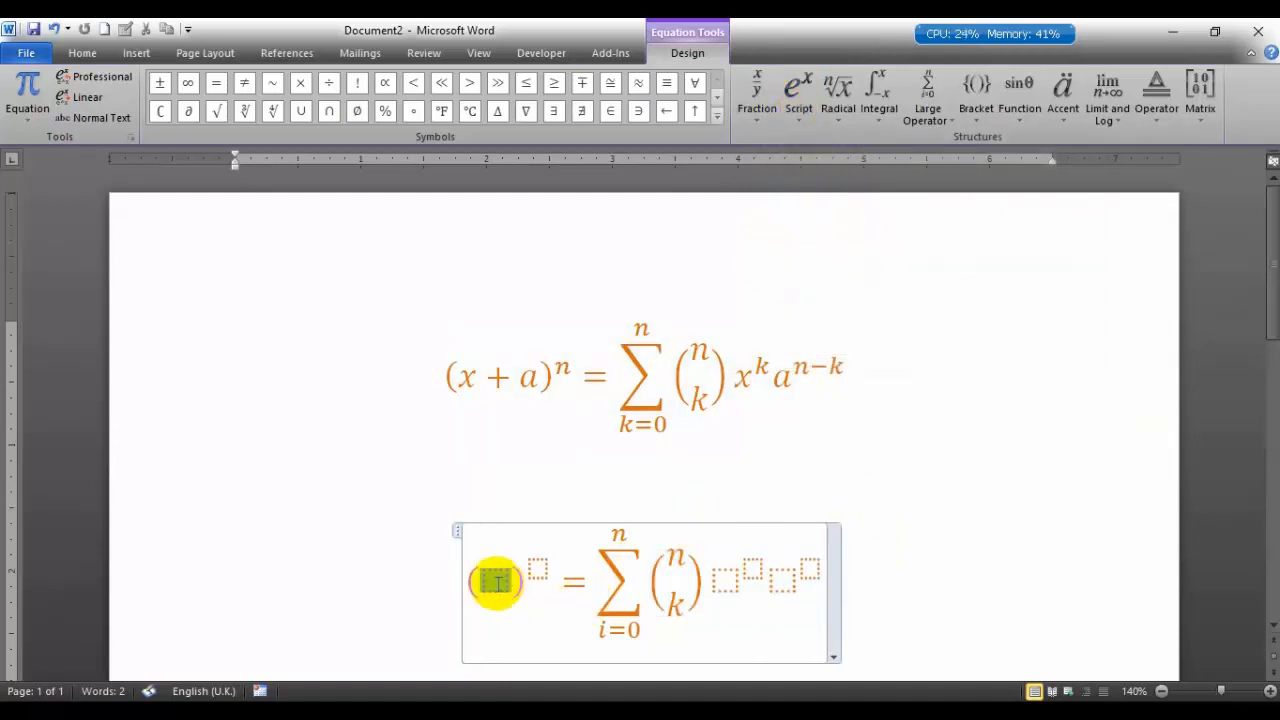
text(x )
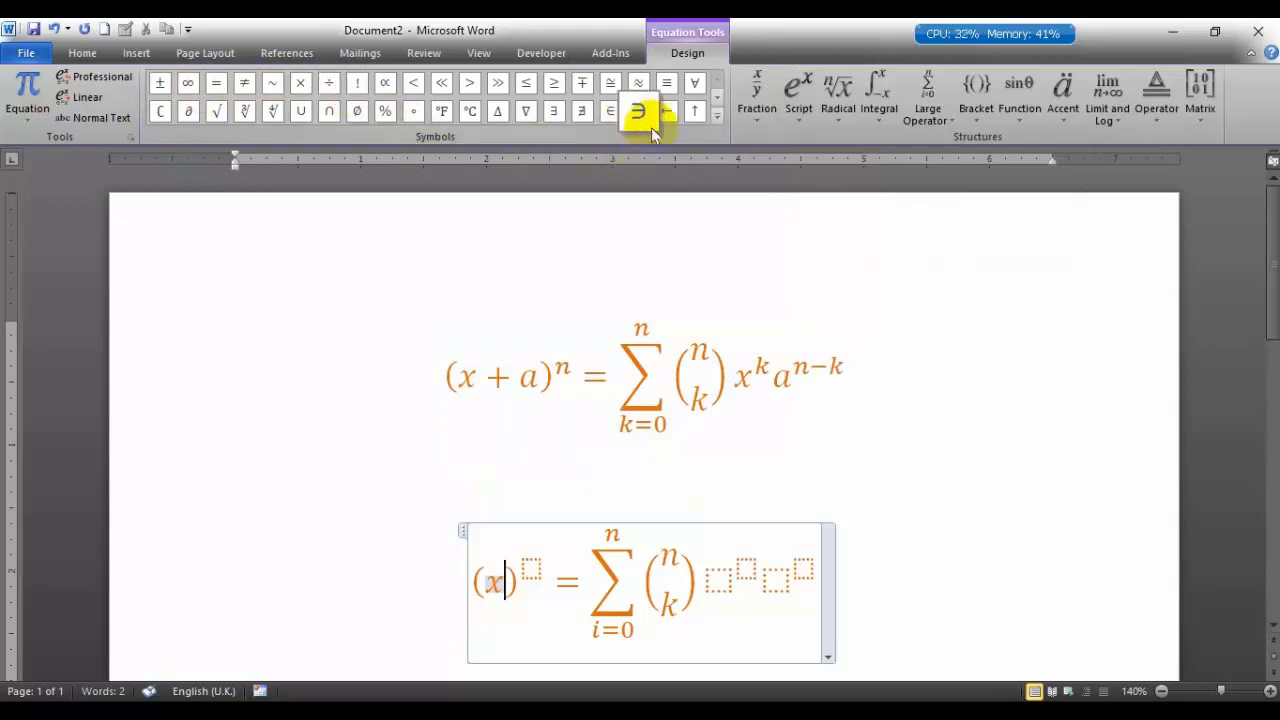
text(+ a)
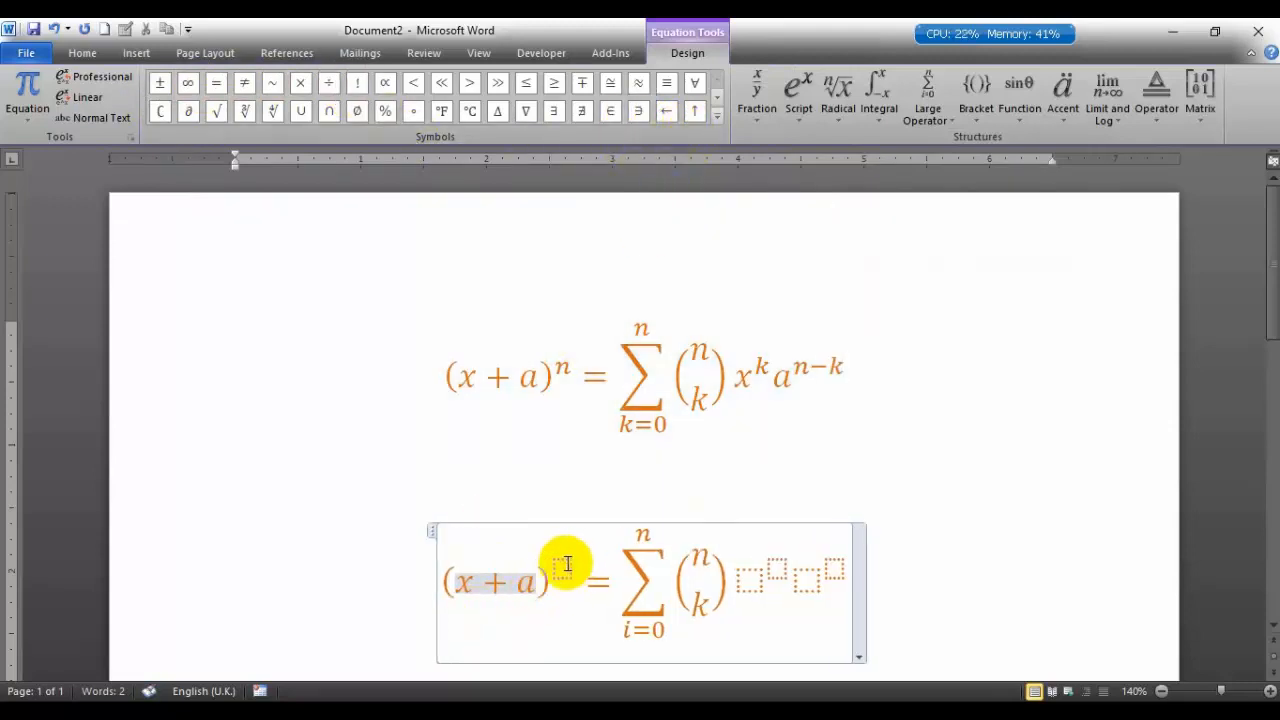
click(564, 567)
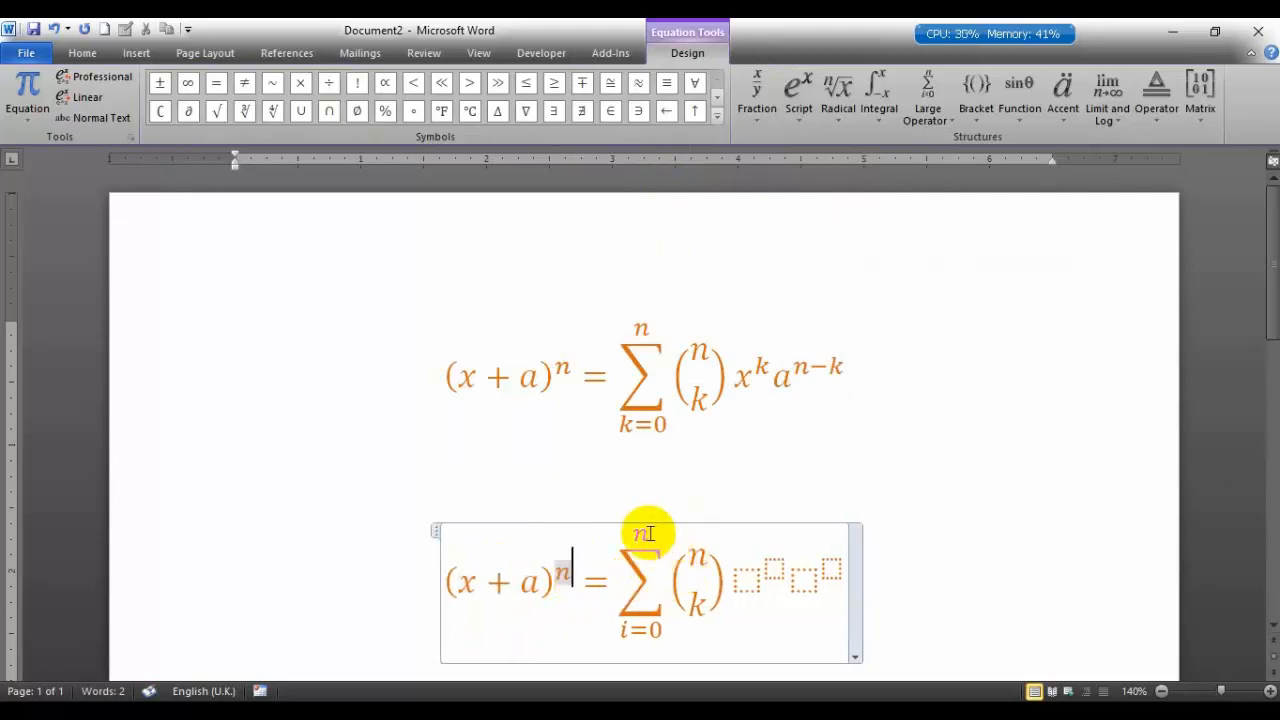
text(n)
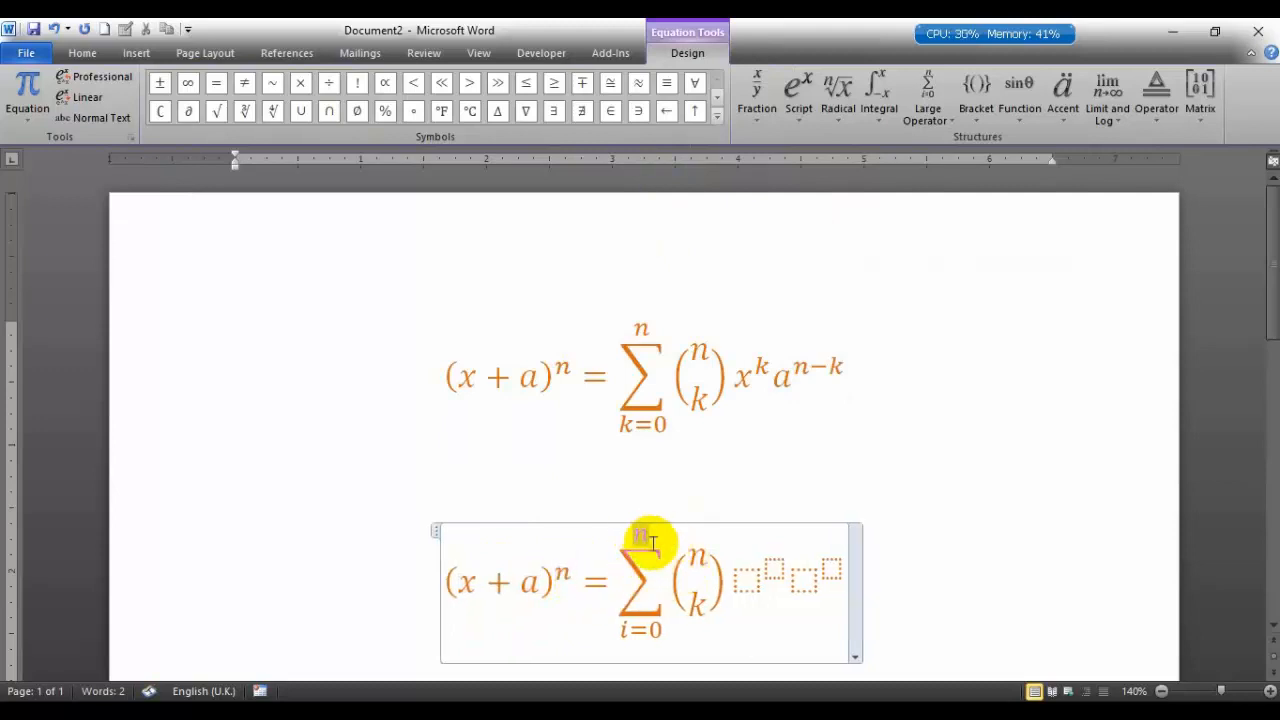
Change the lower limit of the new equation's summation to k=0.
click(621, 628)
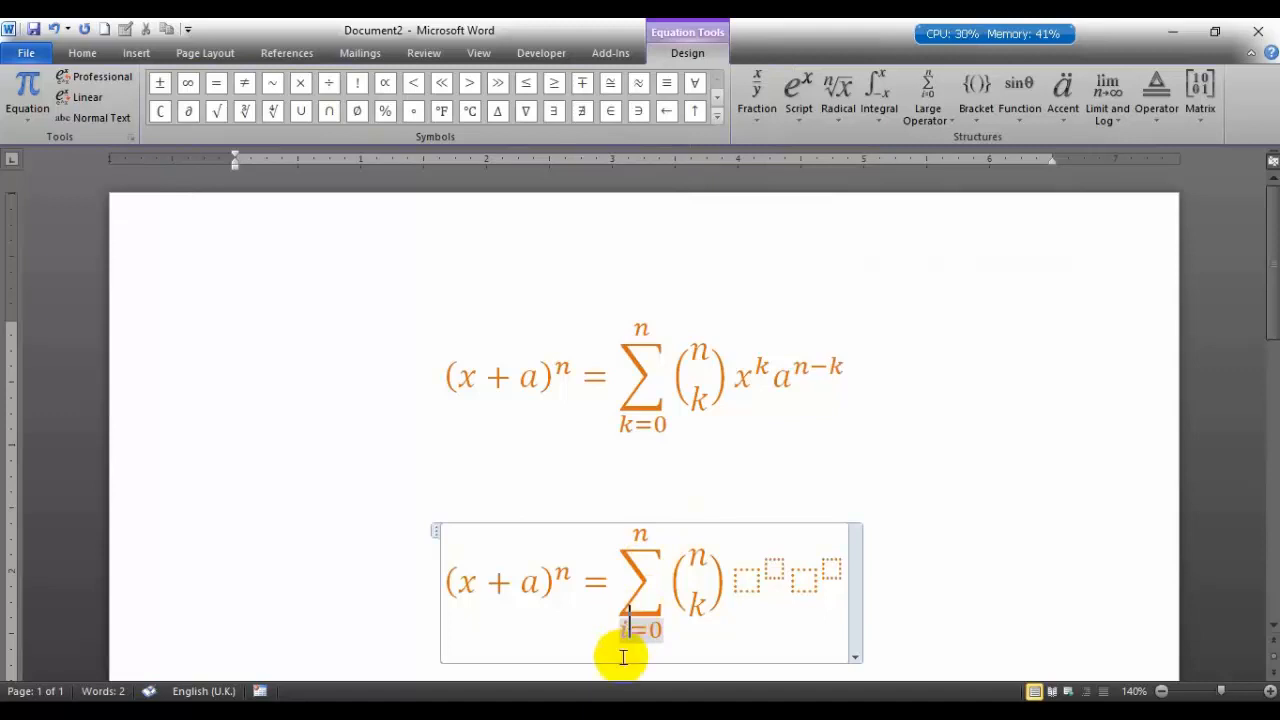
drag(624, 630, 641, 643)
text(k=0)
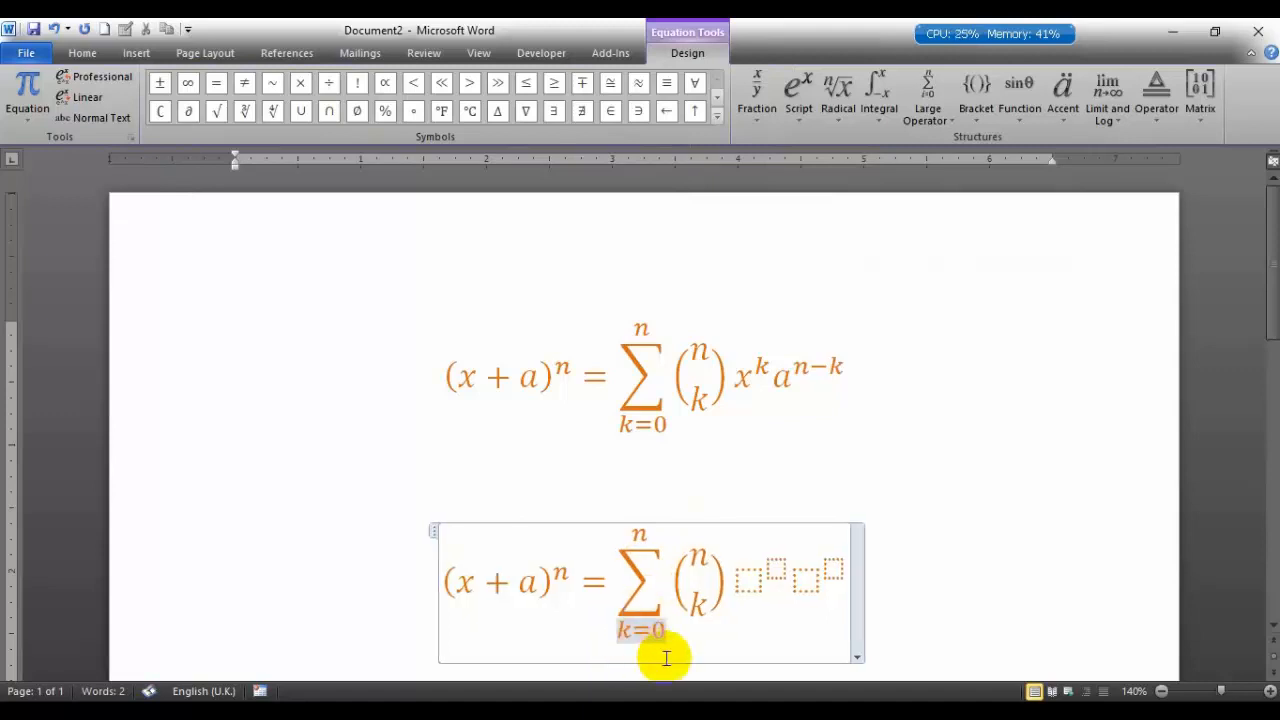
Fill the two superscript structures after the n over k coefficient with x^k and a^(n-k), and leave the equation.
click(745, 572)
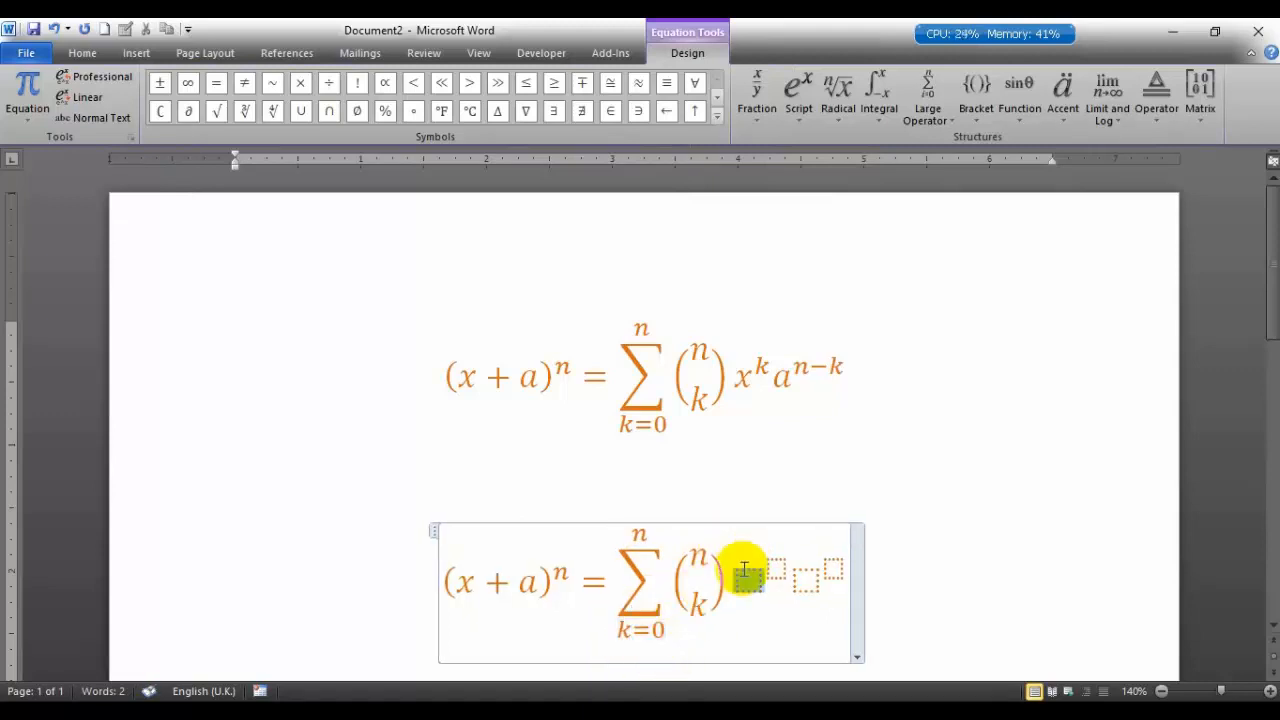
text(x)
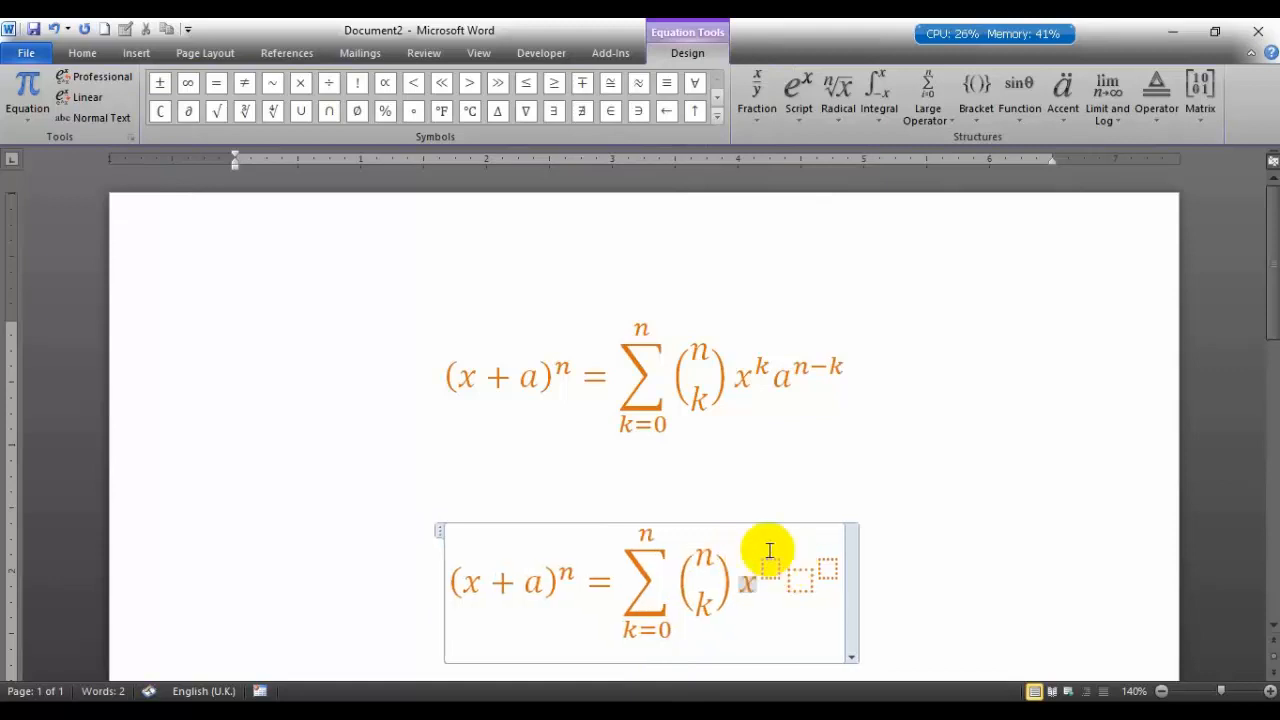
text(^k )
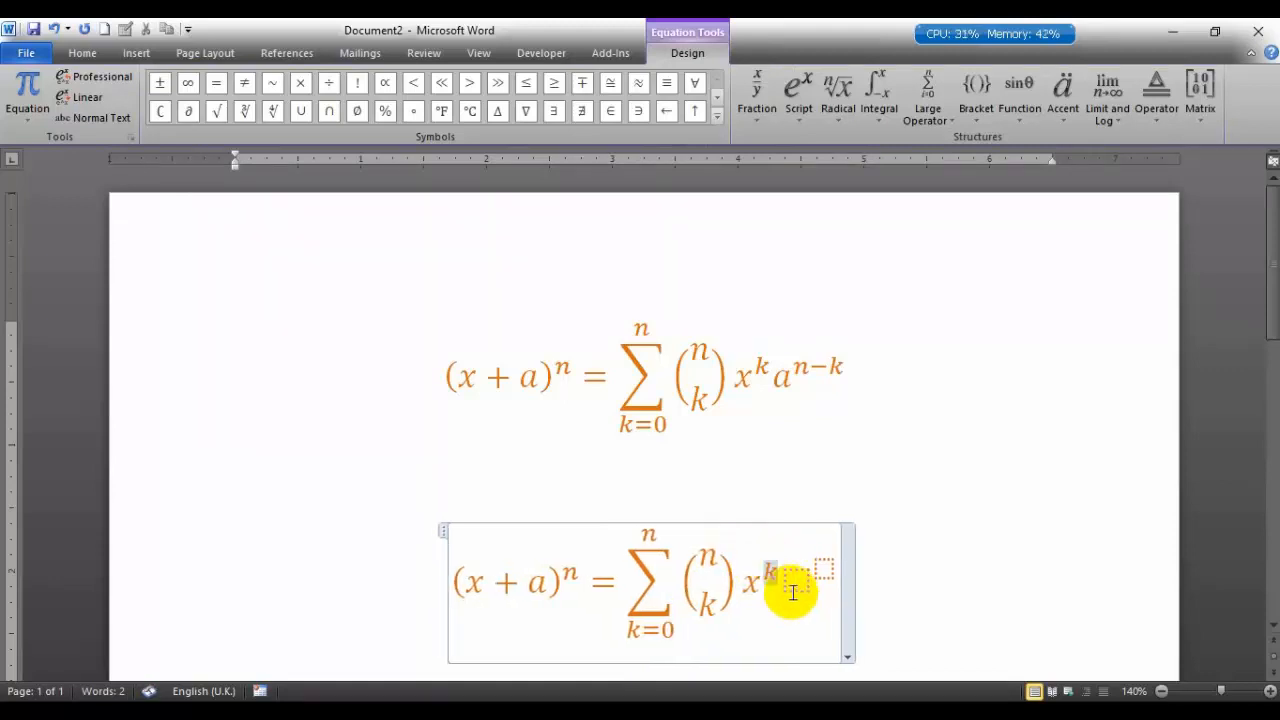
text(a)
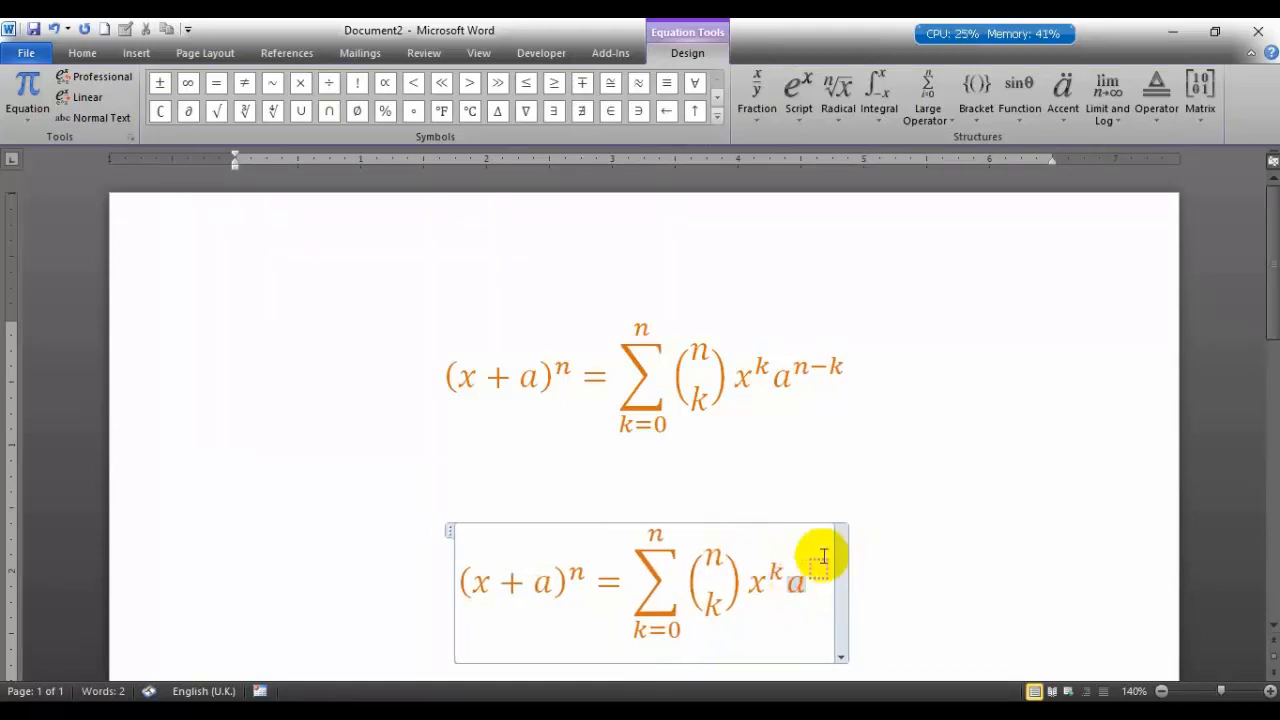
click(830, 568)
text(n-k)
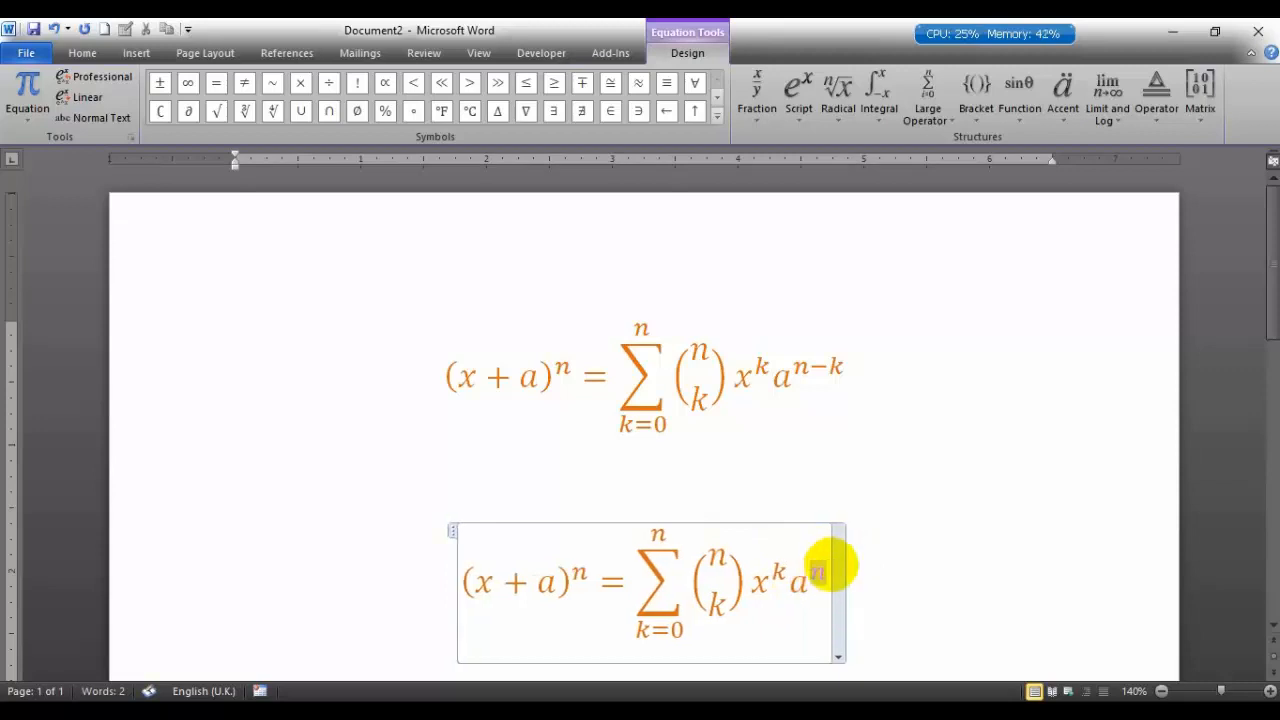
click(917, 581)
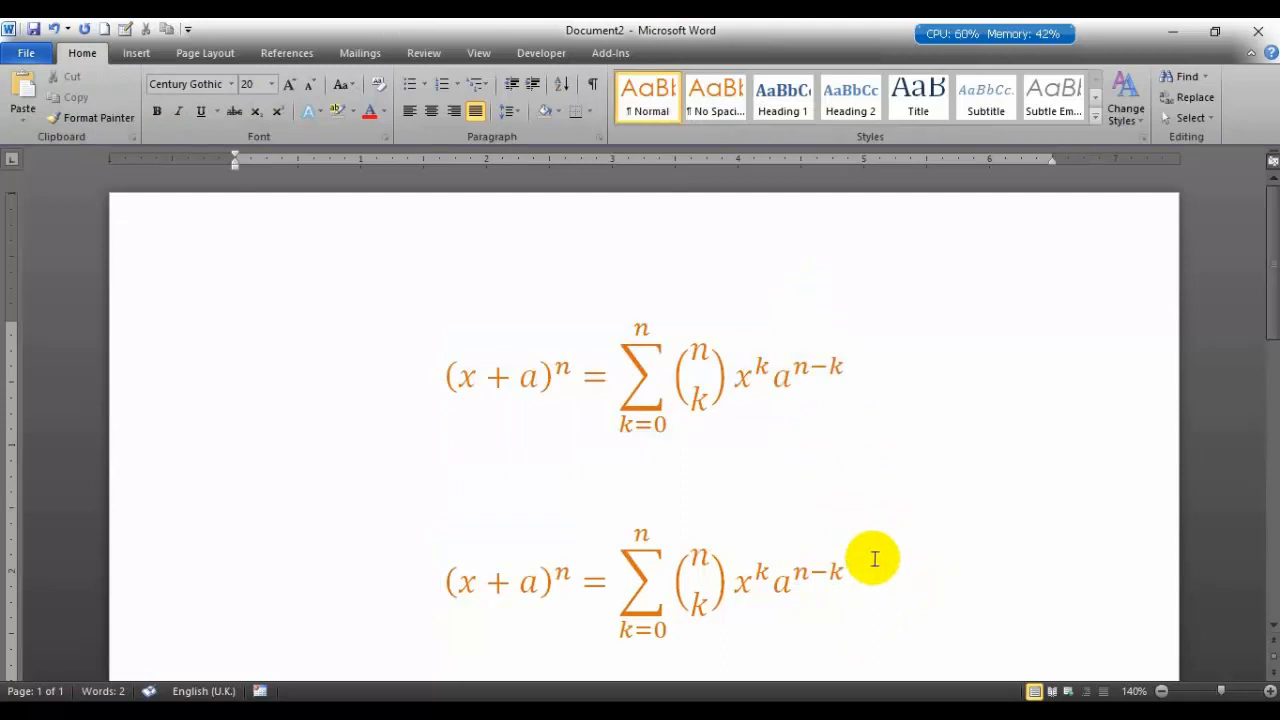
Insert a new empty equation on its own line below the rebuilt binomial formula.
scroll(893, 499, down, 2)
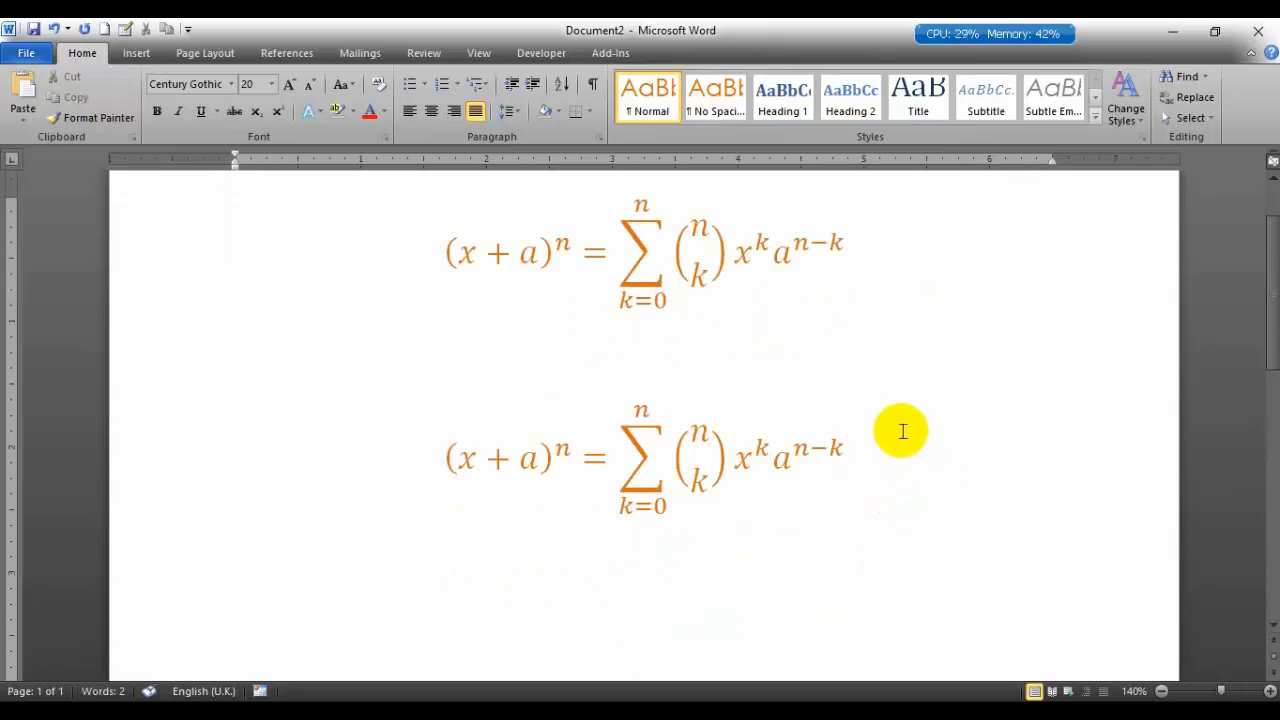
key(Return)
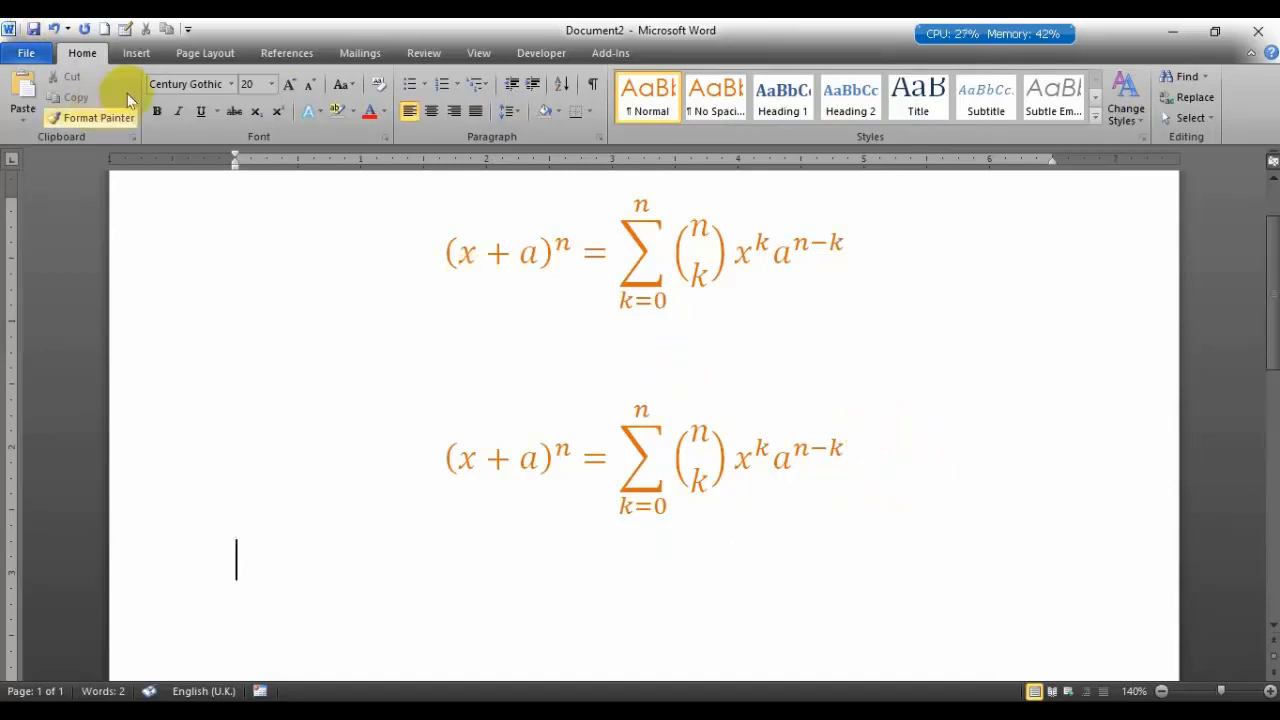
click(145, 52)
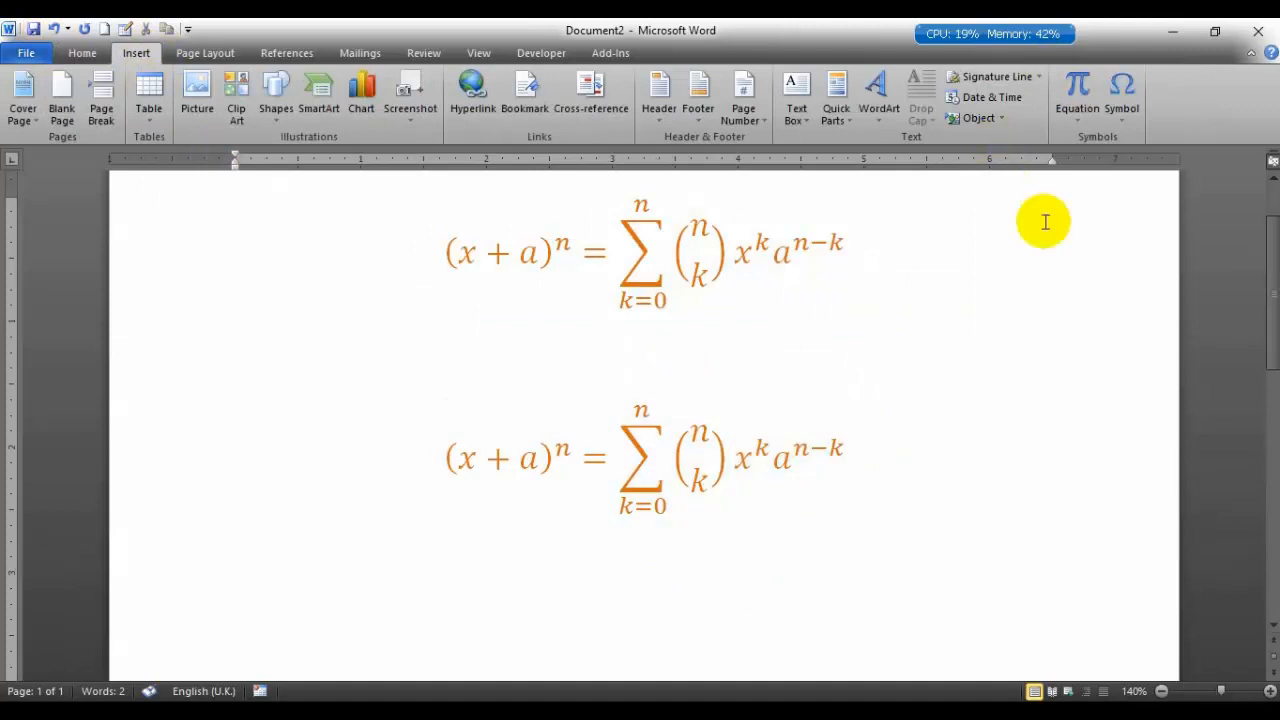
click(1075, 95)
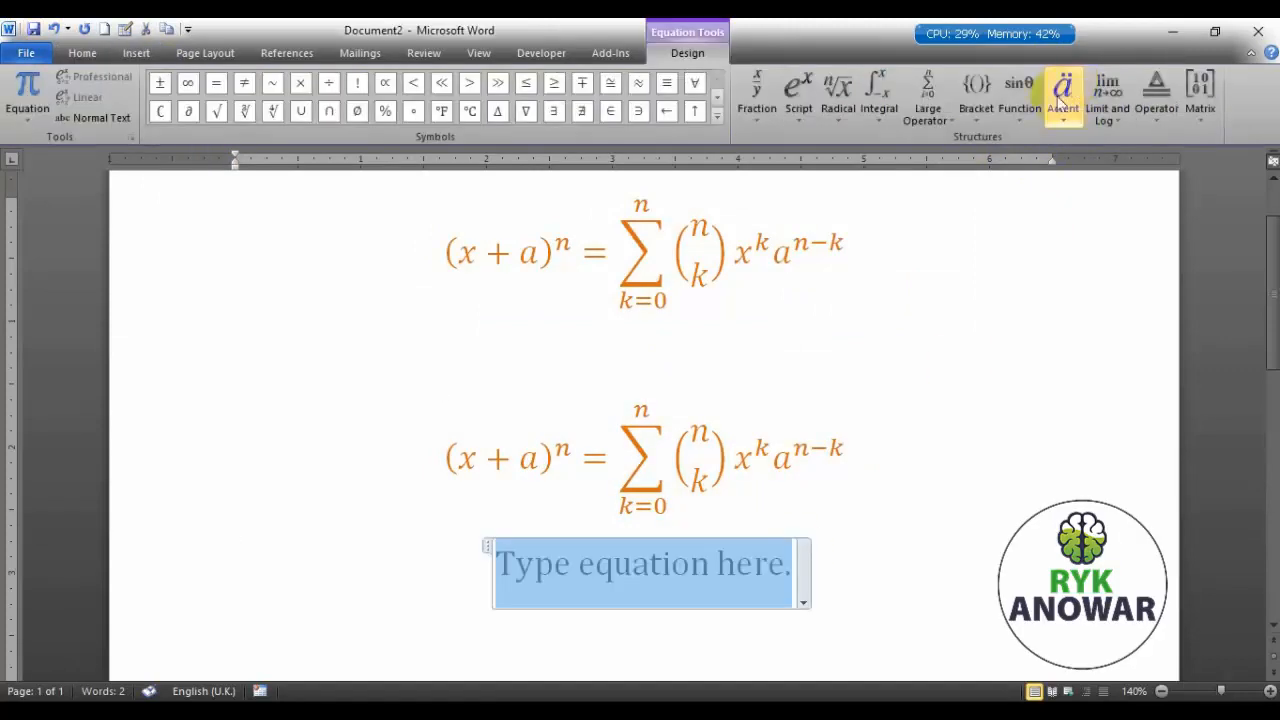
click(716, 118)
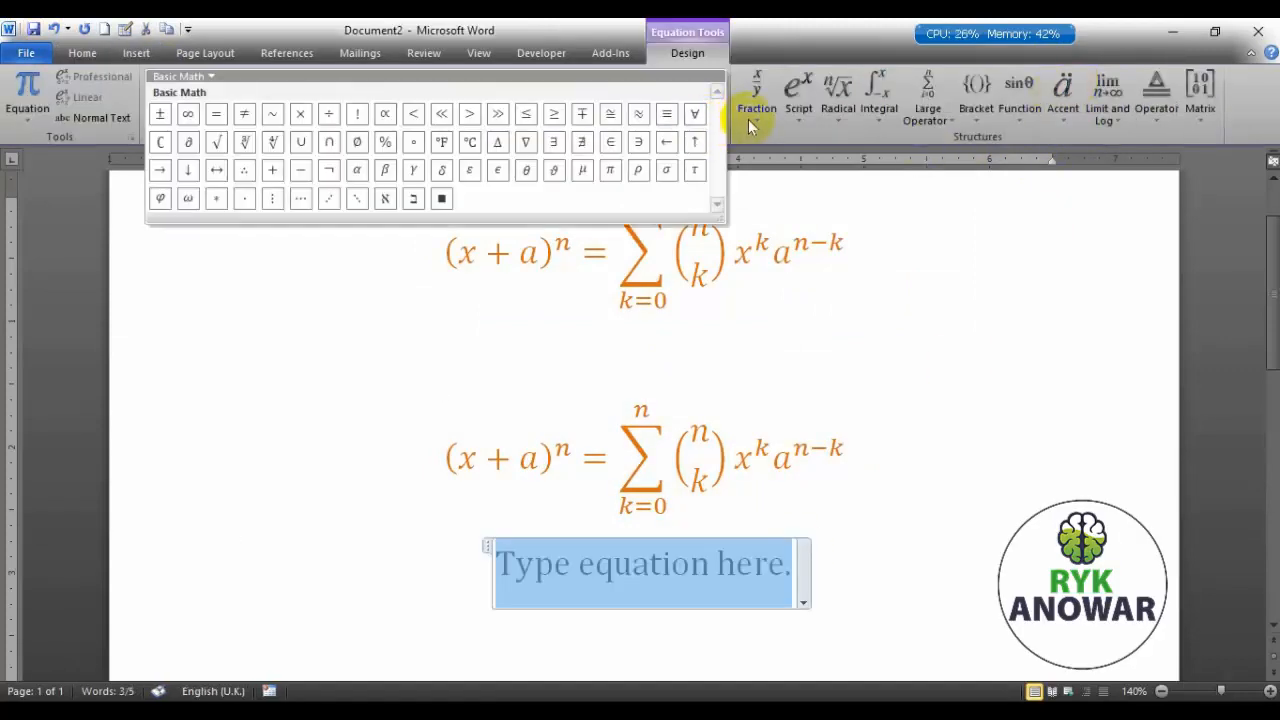
click(770, 34)
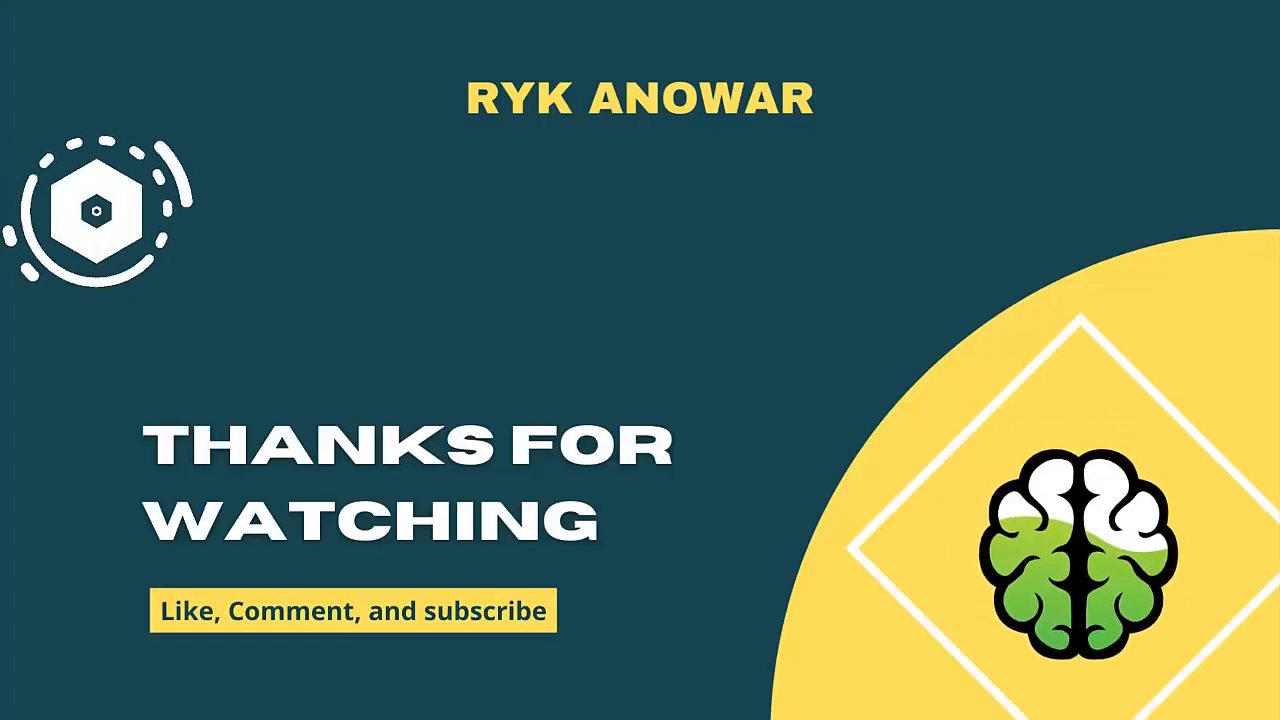